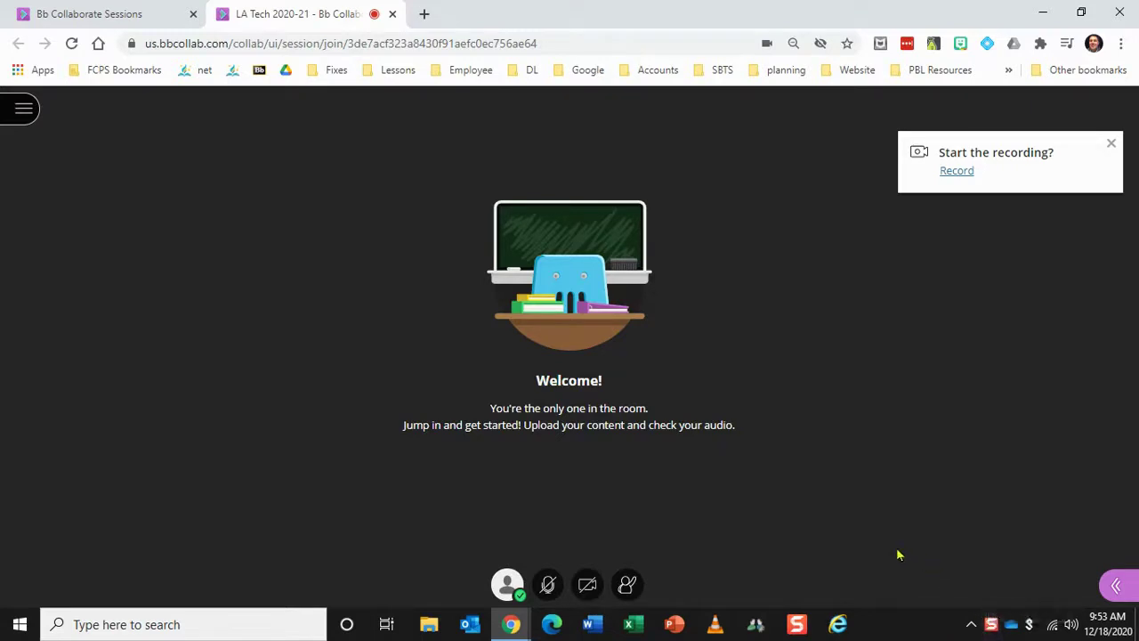
Find Snagit 2020 through Windows Search with 'snag' and launch it.
{"action": "left_click", "coordinate": [209, 631]}
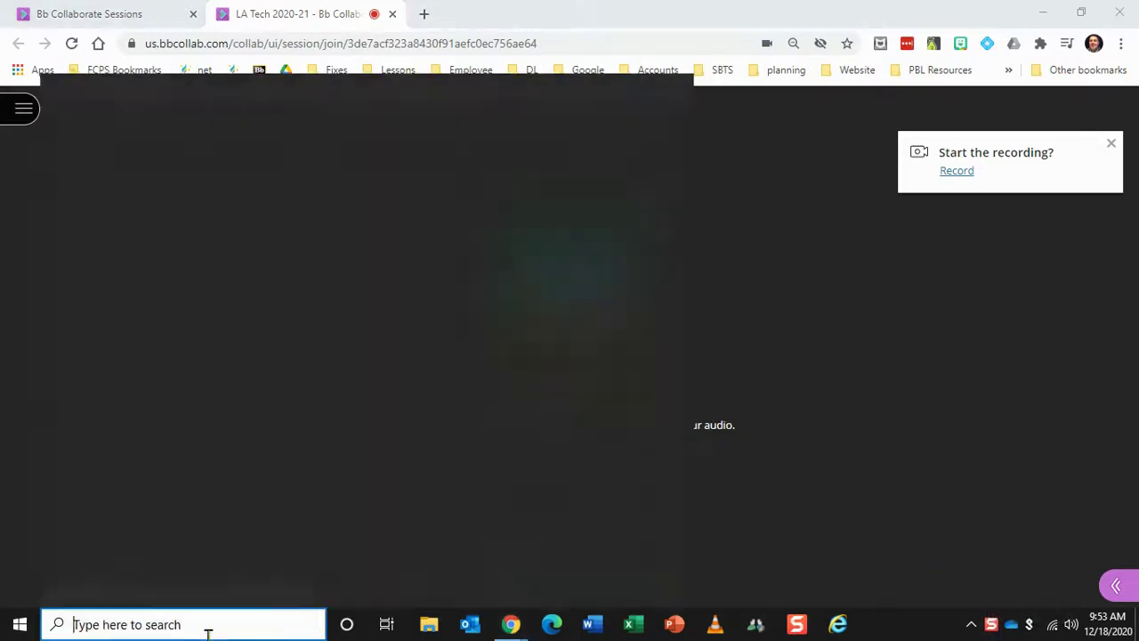
{"action": "type", "text": "snag"}
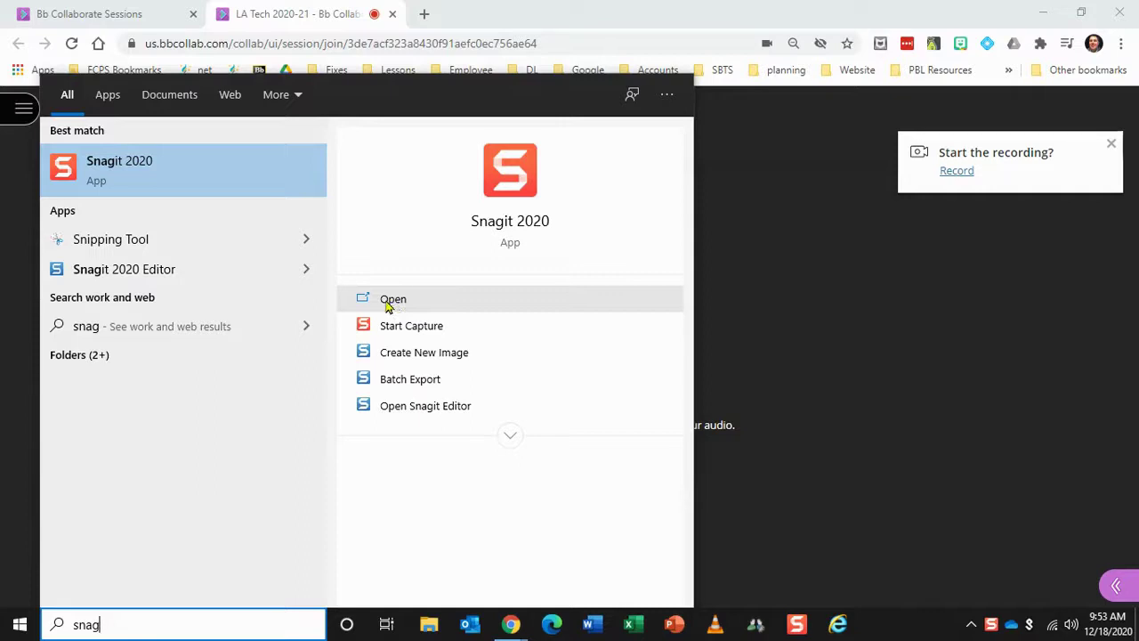
{"action": "left_click", "coordinate": [377, 306]}
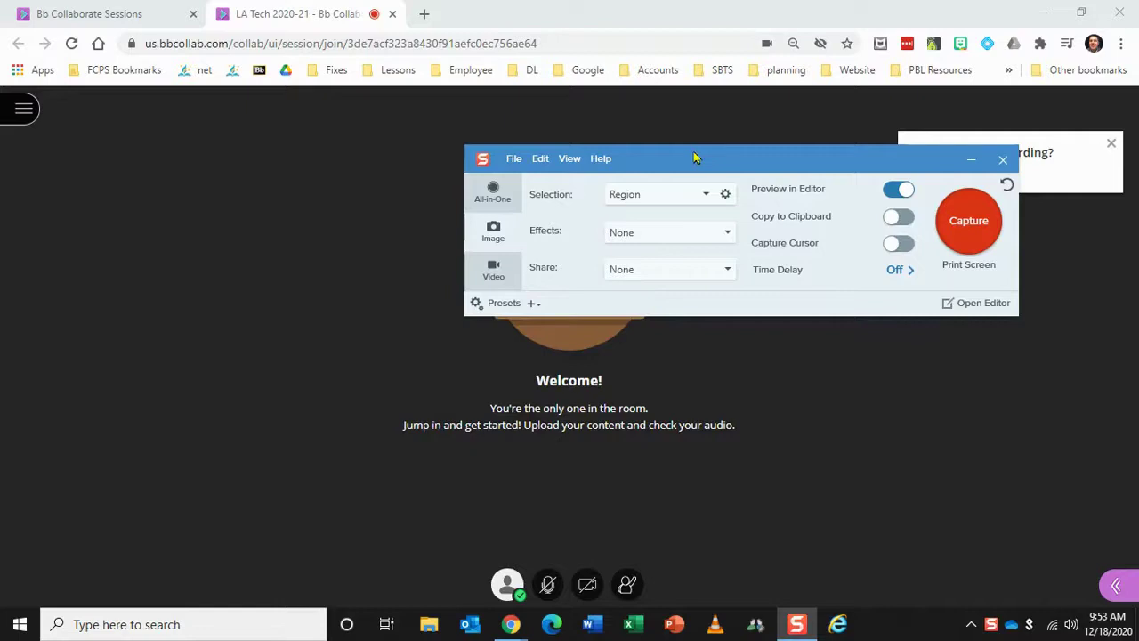
Move the Snagit capture window left of centre and leave it set to Image capture.
{"action": "left_click_drag", "start_coordinate": [694, 158], "coordinate": [500, 163]}
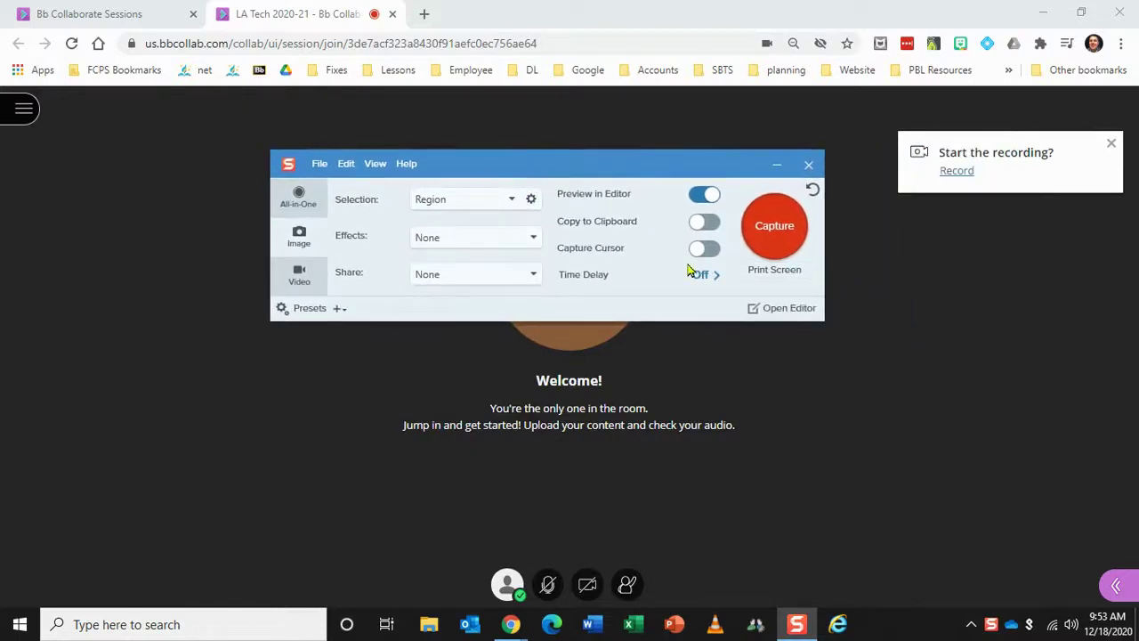
{"action": "left_click", "coordinate": [307, 274]}
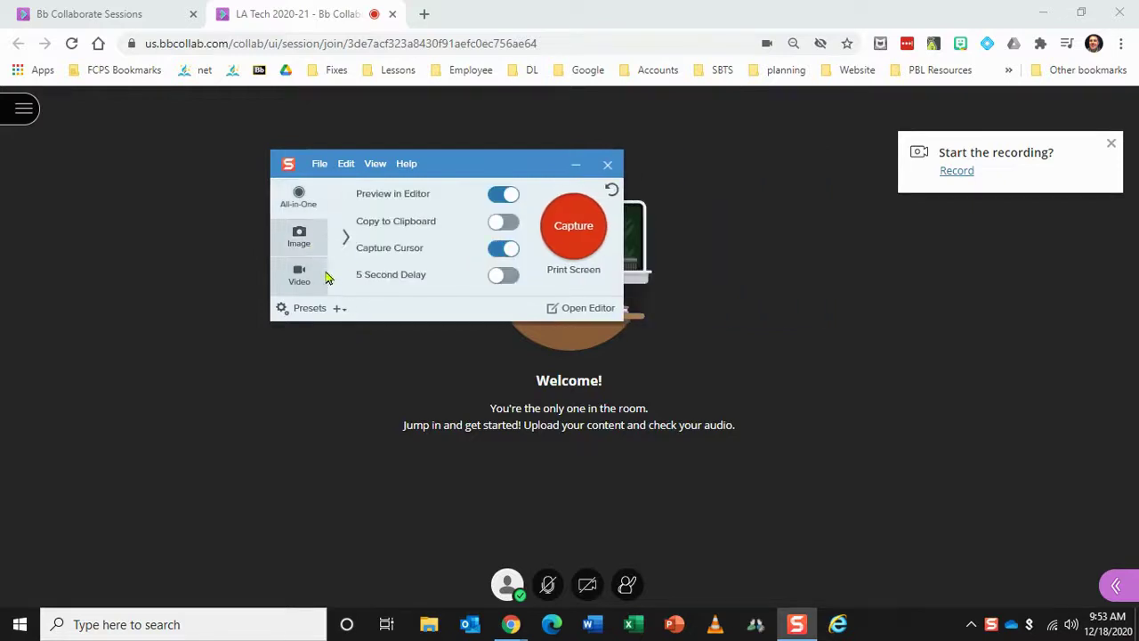
{"action": "left_click", "coordinate": [308, 248]}
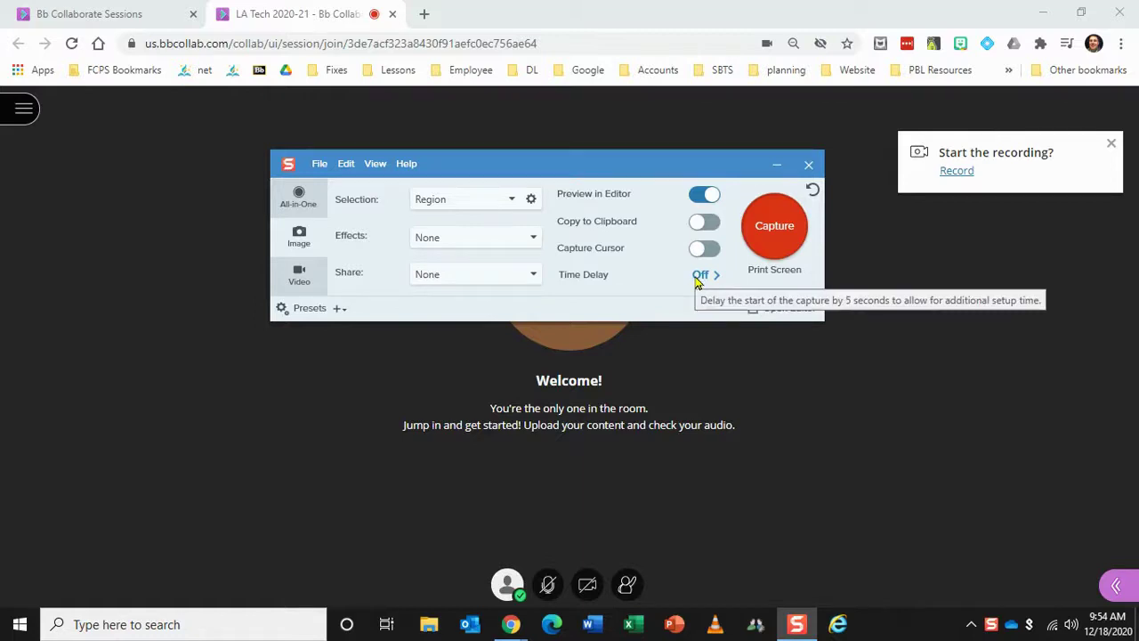
{"action": "left_click", "coordinate": [700, 276]}
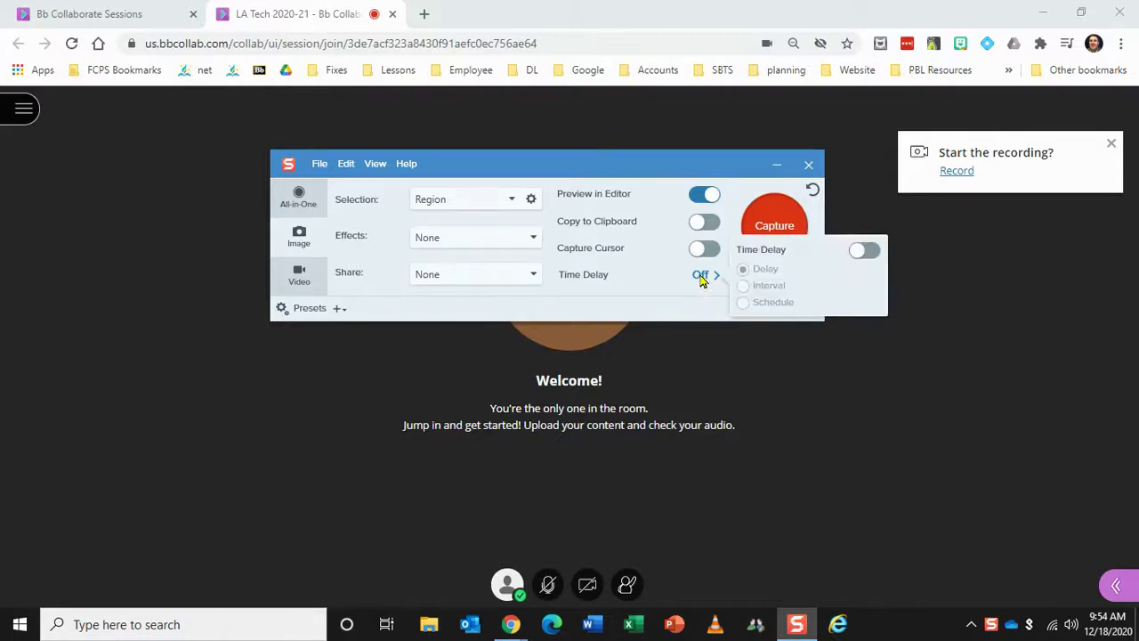
{"action": "left_click", "coordinate": [859, 255]}
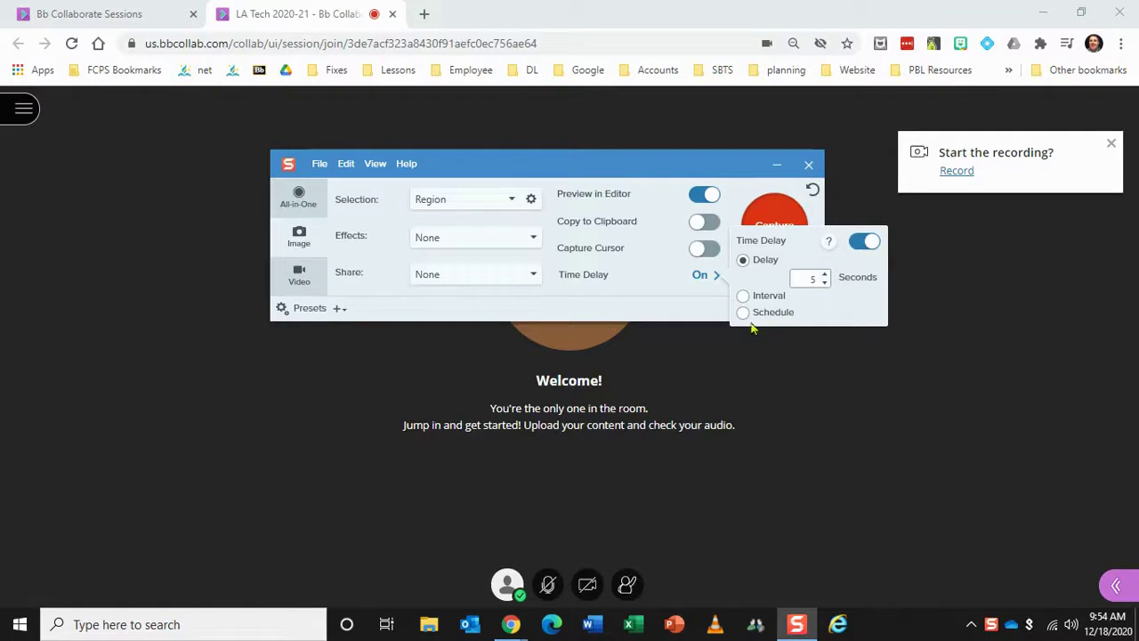
{"action": "left_click", "coordinate": [863, 241]}
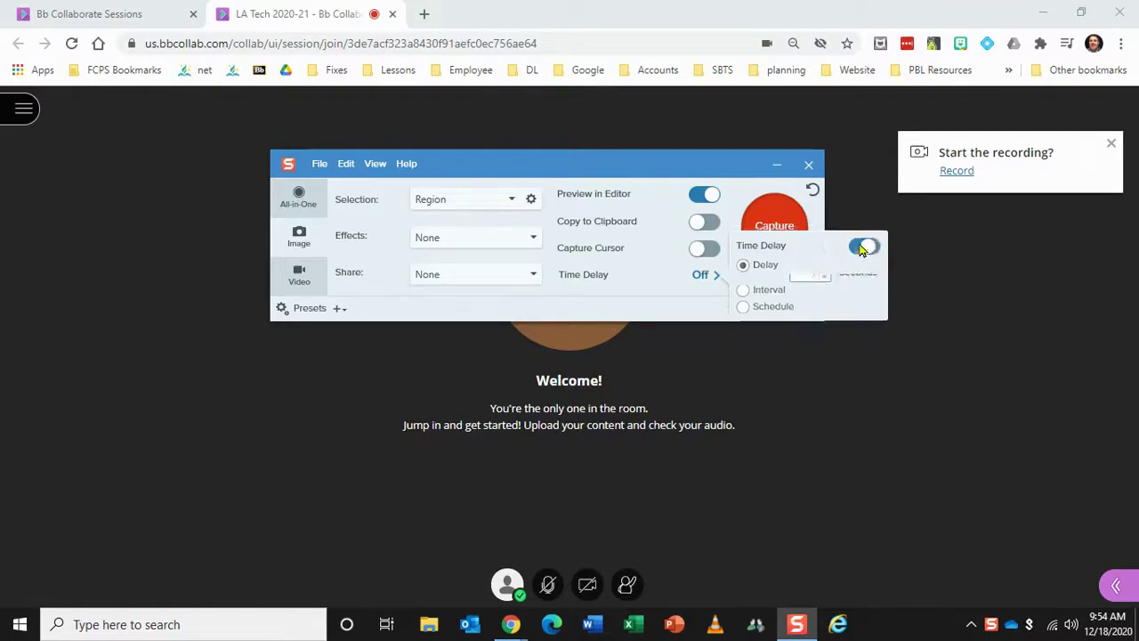
{"action": "left_click", "coordinate": [621, 310]}
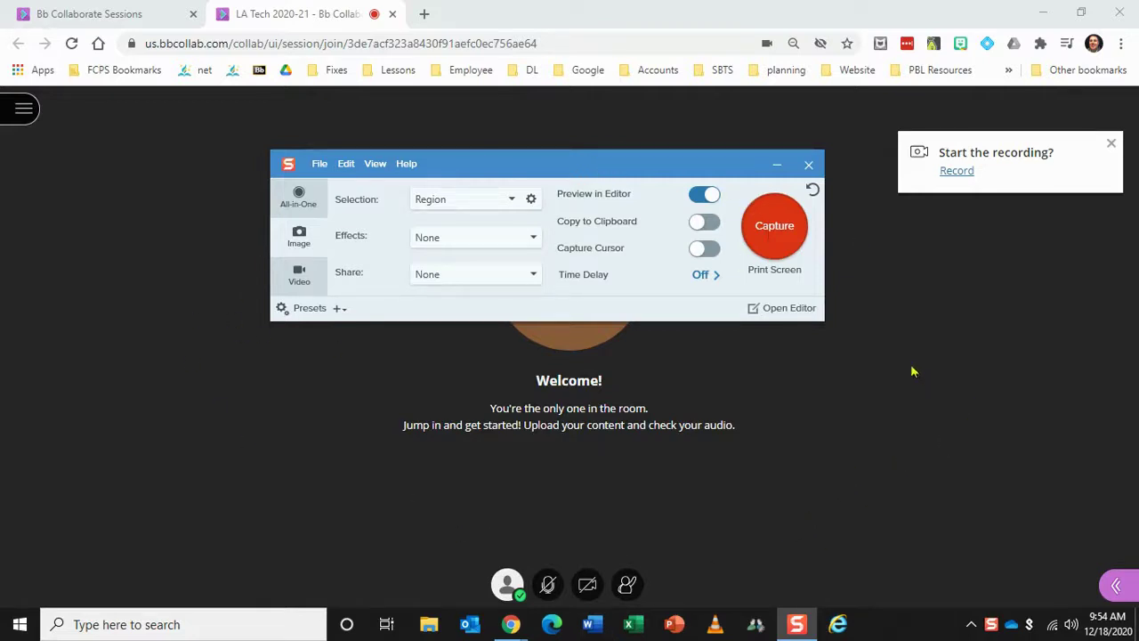
Capture a 516 x 361 px region around the Collaborate welcome illustration and text.
{"action": "left_click", "coordinate": [778, 231]}
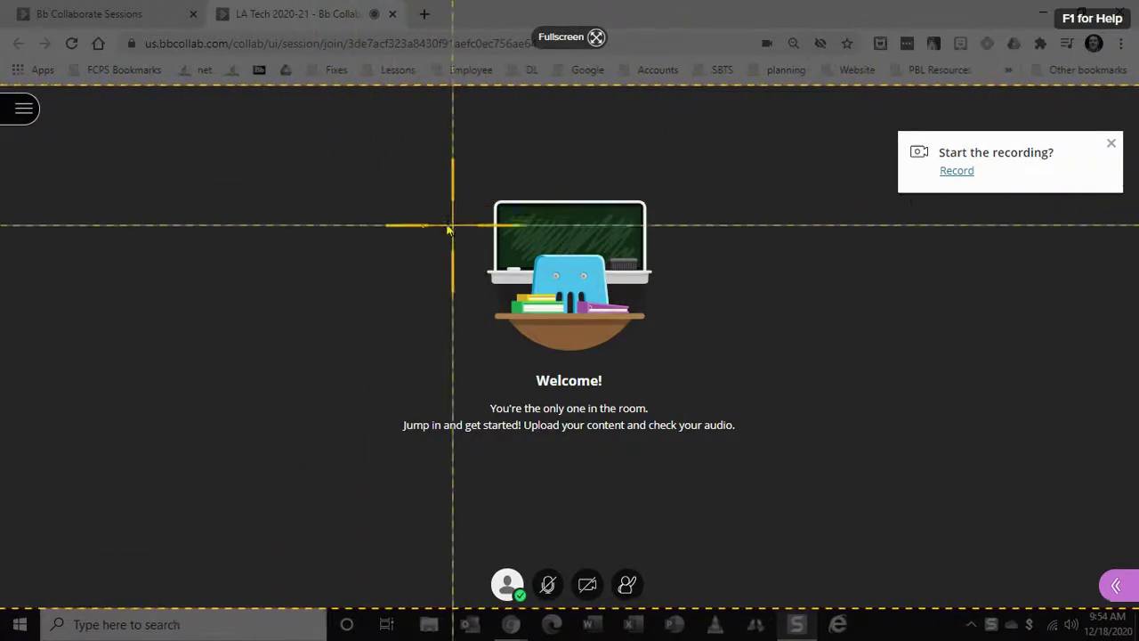
{"action": "left_click_drag", "start_coordinate": [351, 162], "coordinate": [781, 468]}
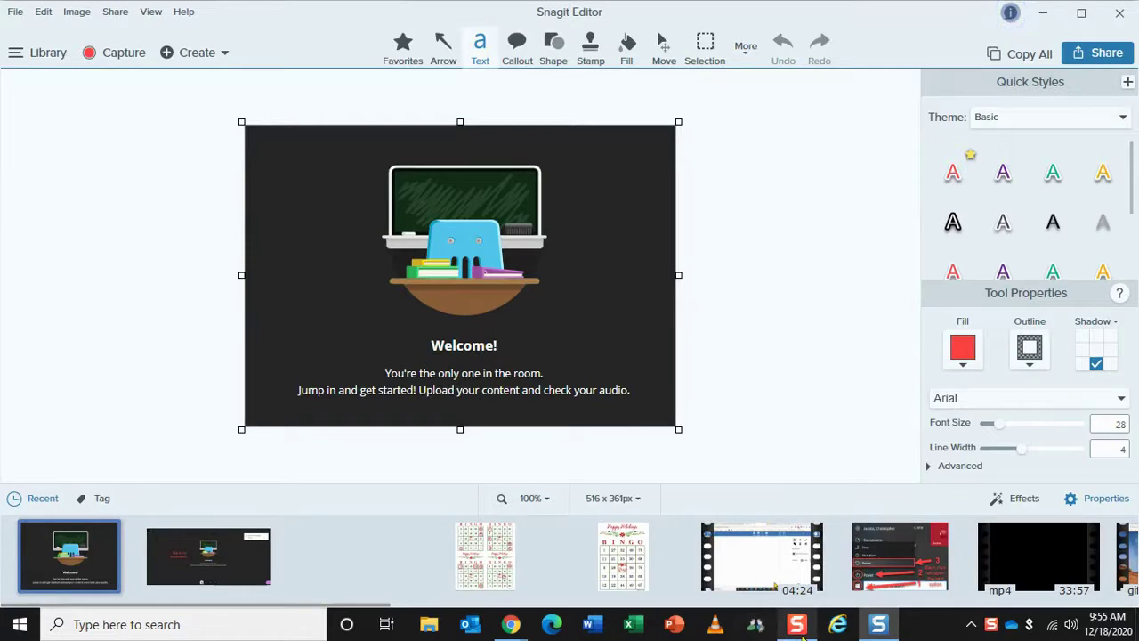
Bring the Collaborate session forward and capture the whole page at 1366 x 625 px.
{"action": "mouse_move", "coordinate": [511, 625]}
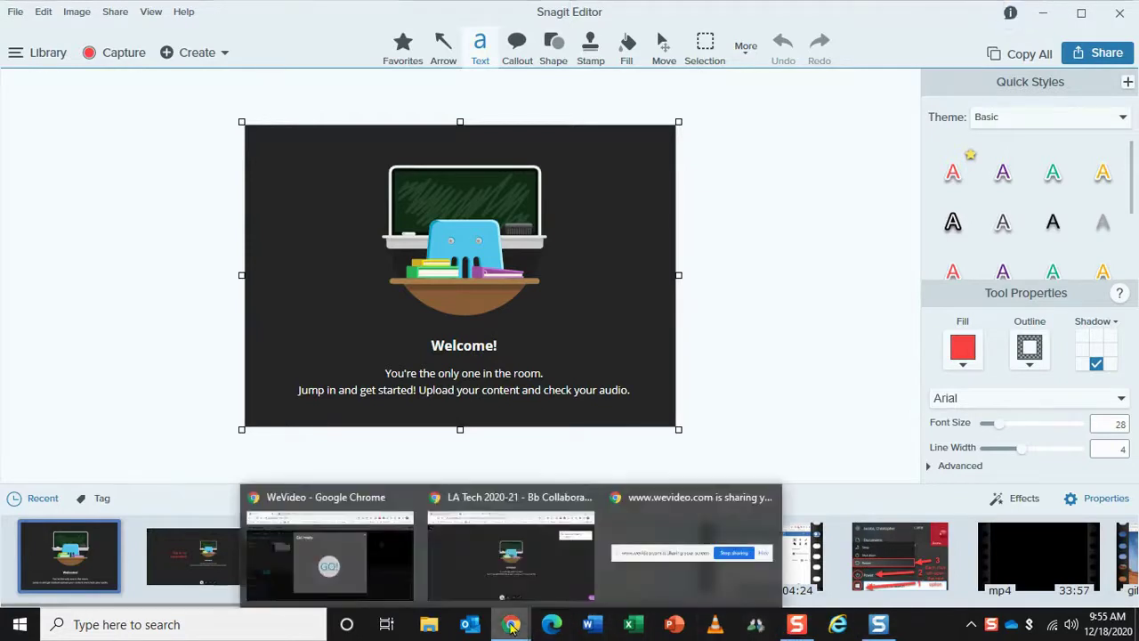
{"action": "left_click", "coordinate": [512, 570]}
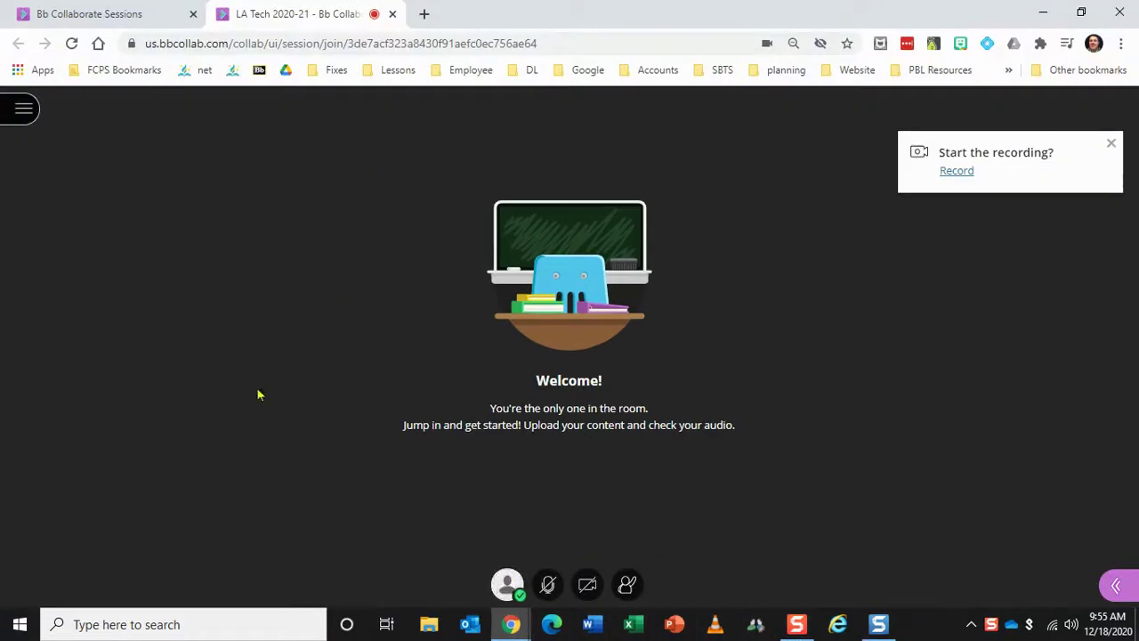
{"action": "left_click", "coordinate": [796, 623]}
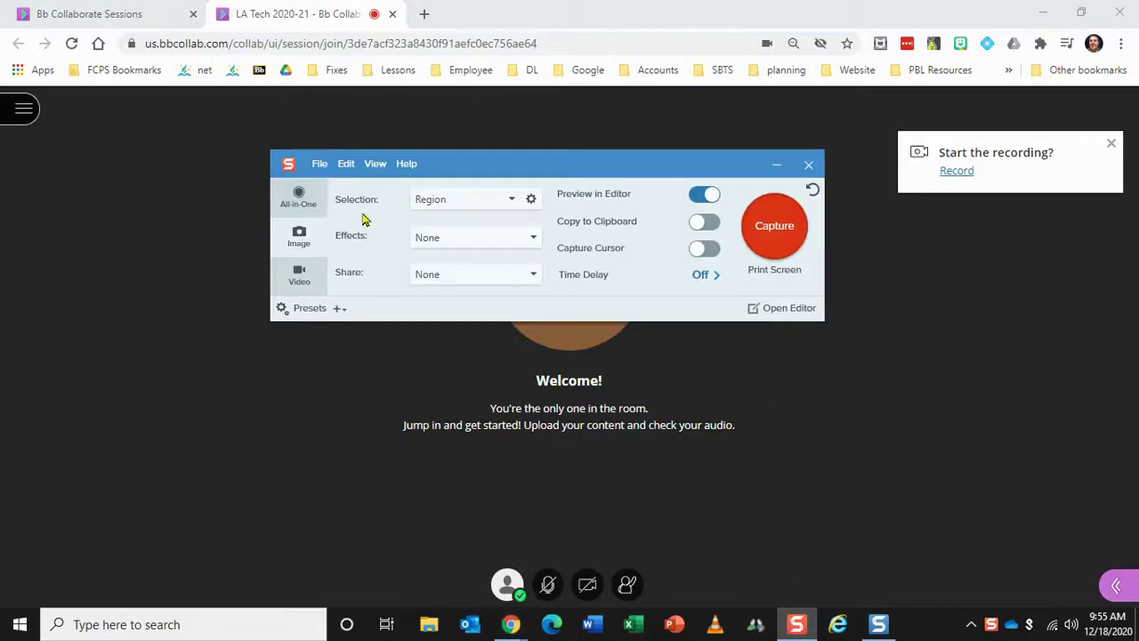
{"action": "left_click", "coordinate": [772, 233]}
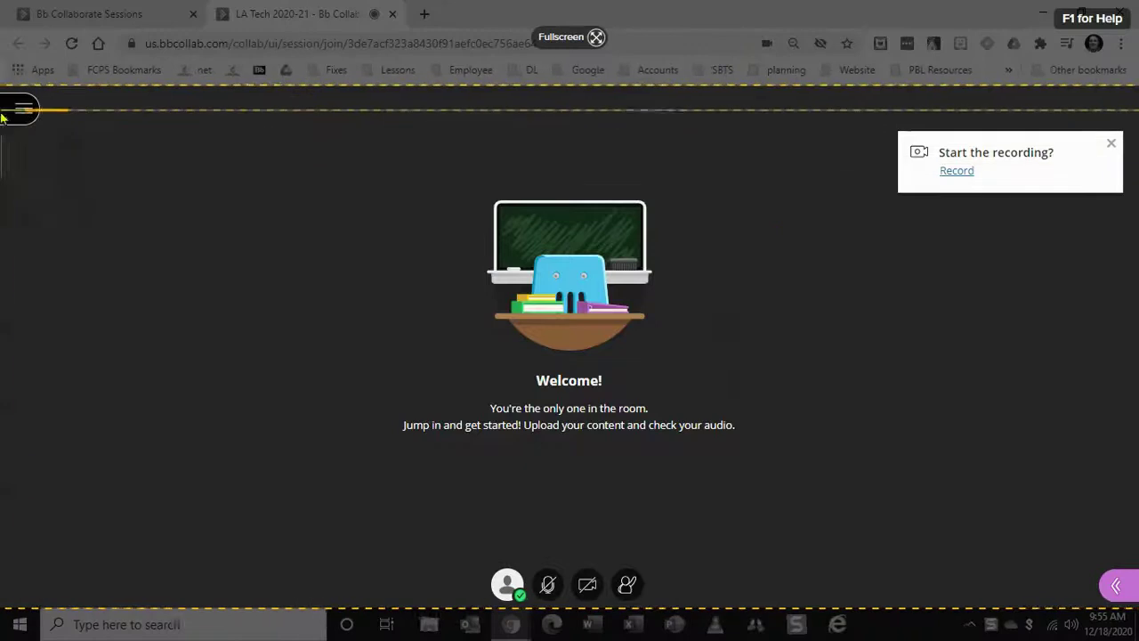
{"action": "left_click", "coordinate": [98, 147]}
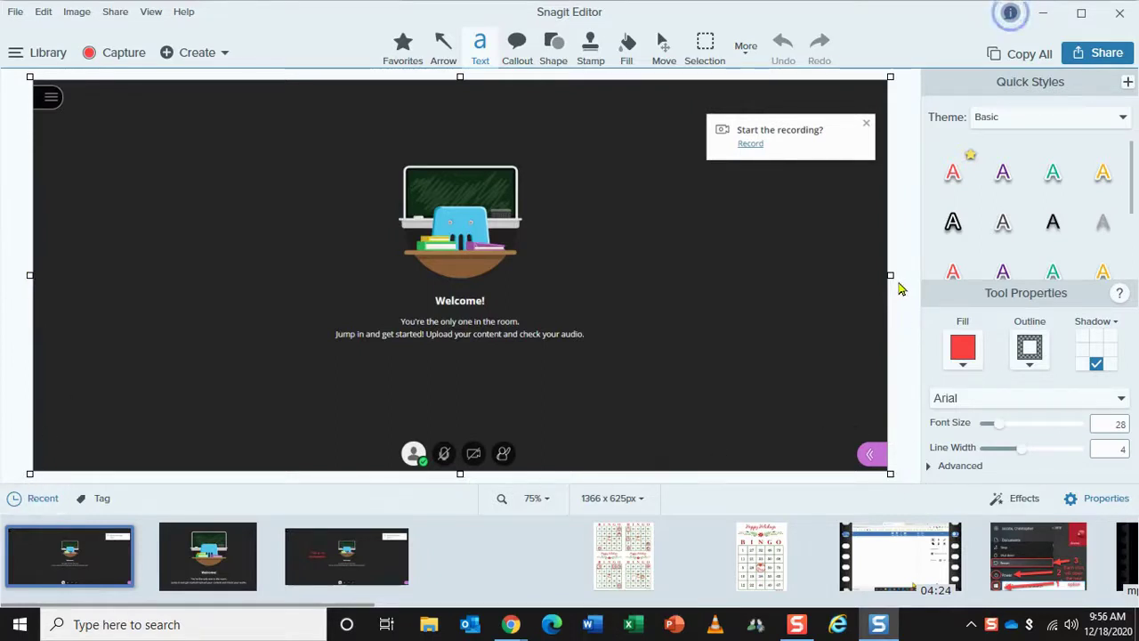
{"action": "left_click_drag", "start_coordinate": [460, 474], "coordinate": [493, 374]}
{"action": "left_click_drag", "start_coordinate": [889, 275], "coordinate": [613, 303]}
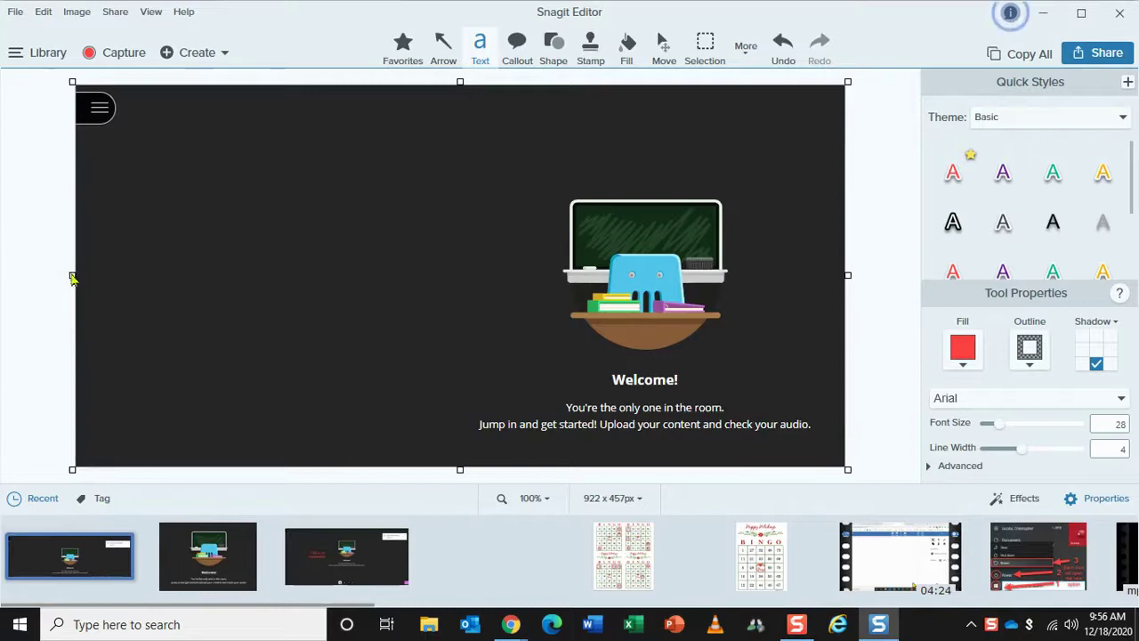
{"action": "left_click_drag", "start_coordinate": [73, 277], "coordinate": [450, 297]}
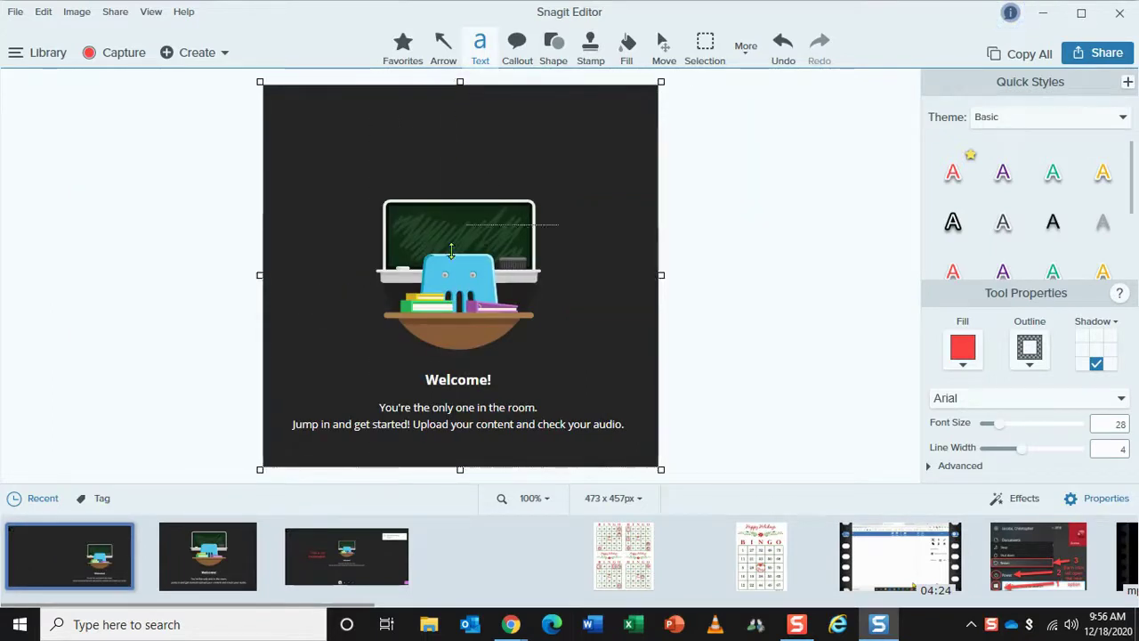
{"action": "left_click_drag", "start_coordinate": [460, 83], "coordinate": [451, 309]}
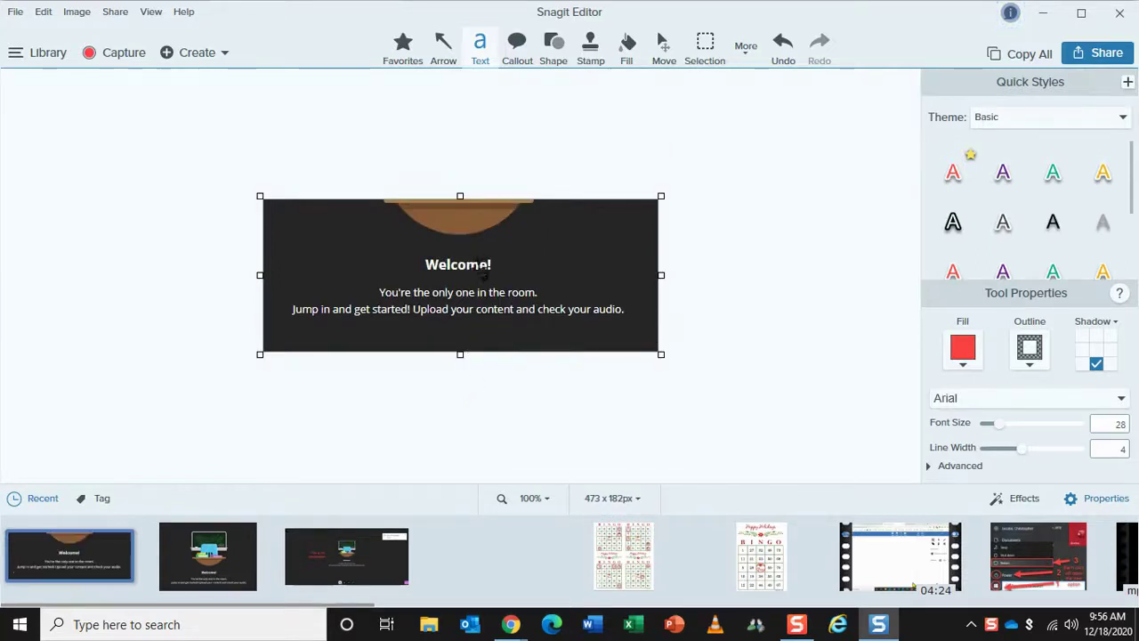
{"action": "key", "text": "ctrl+z"}
{"action": "key", "text": "ctrl+z"}
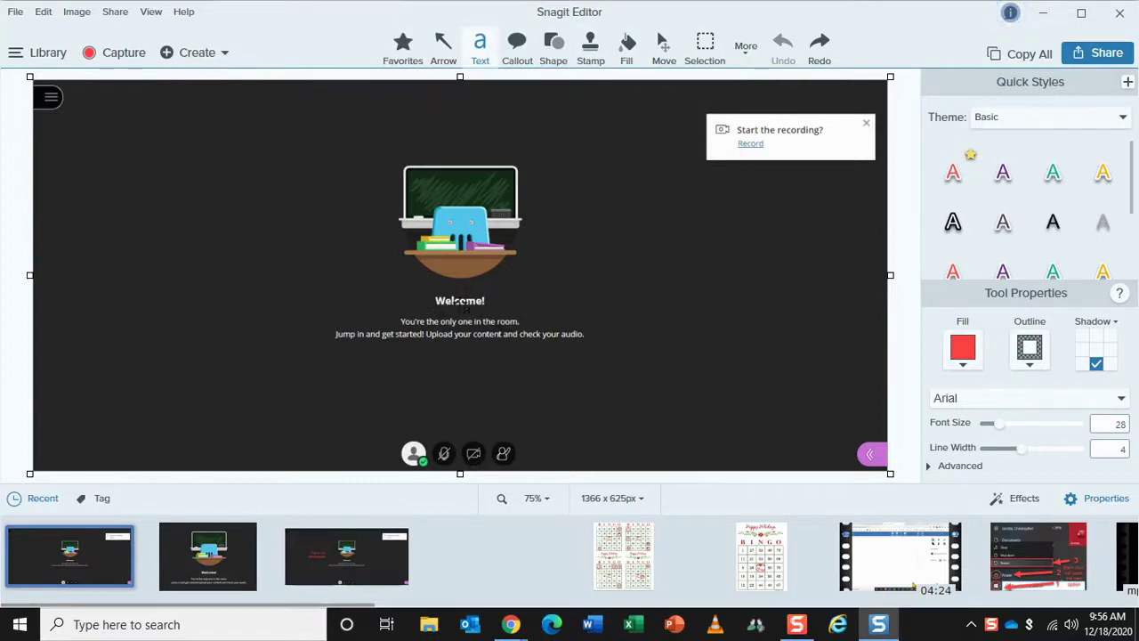
Draw a red outlined rectangle, thickness 3, around the classroom illustration.
{"action": "left_click", "coordinate": [523, 48]}
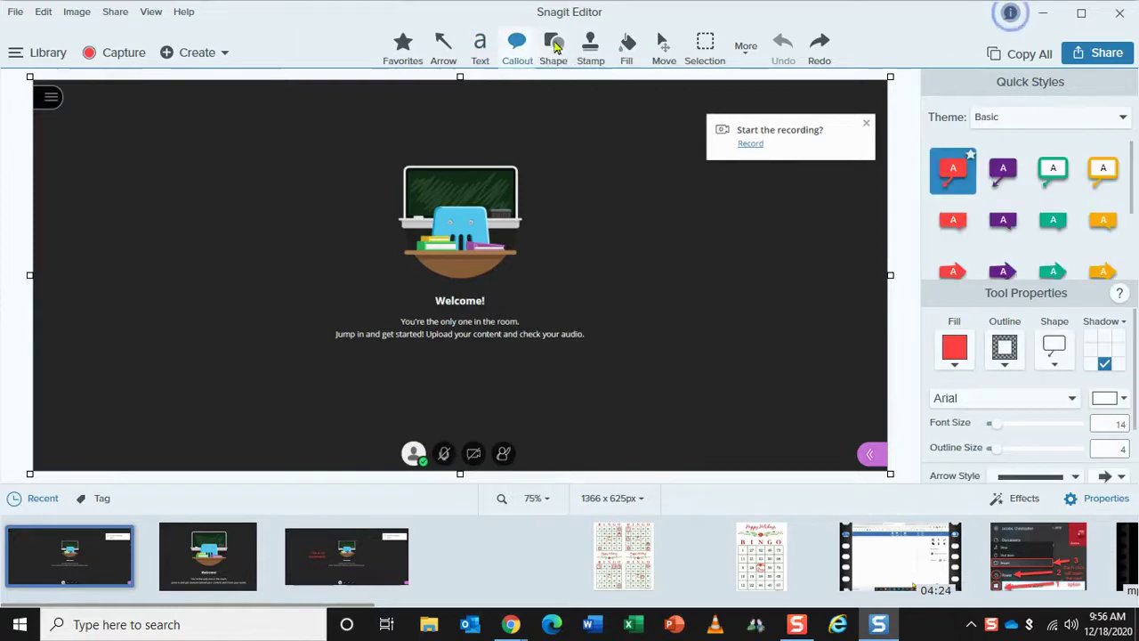
{"action": "left_click", "coordinate": [554, 47]}
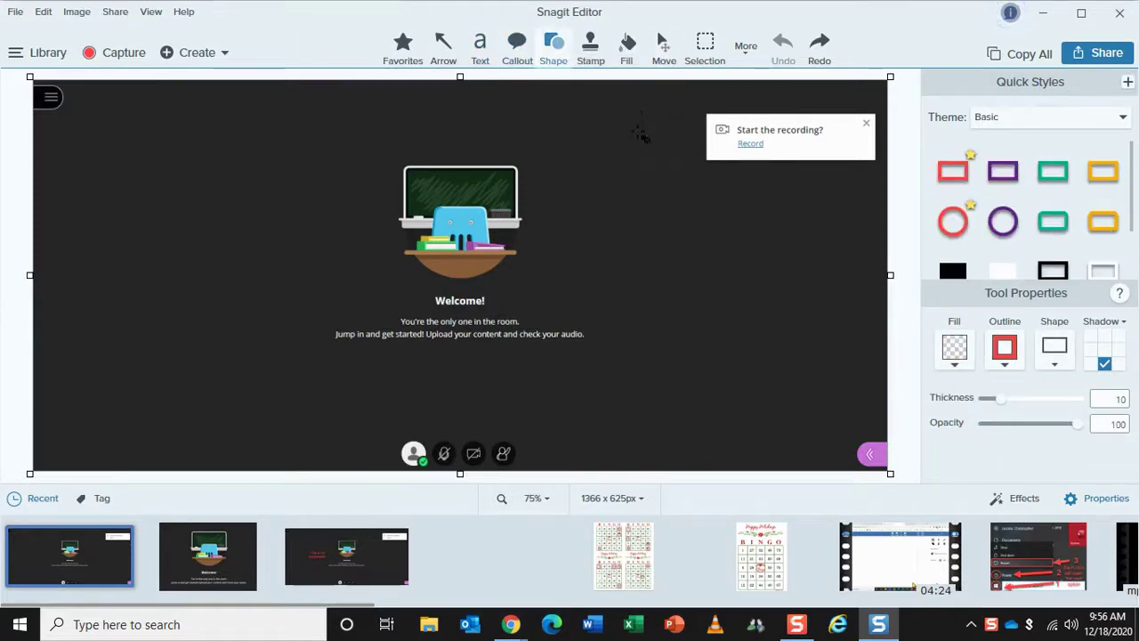
{"action": "left_click", "coordinate": [953, 175]}
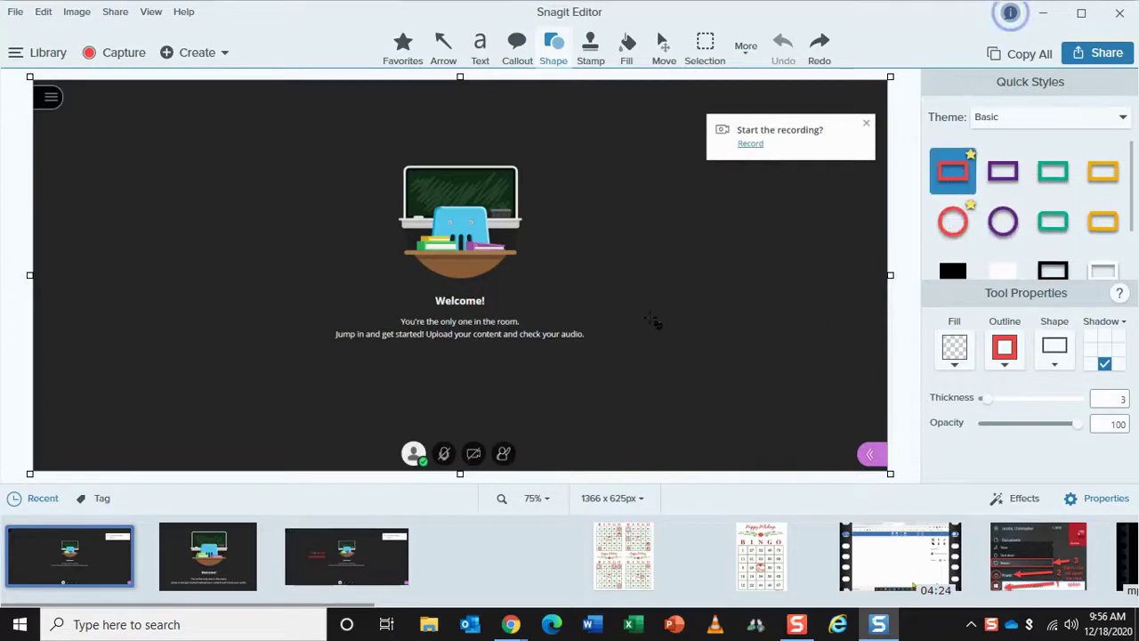
{"action": "left_click_drag", "start_coordinate": [373, 153], "coordinate": [540, 286]}
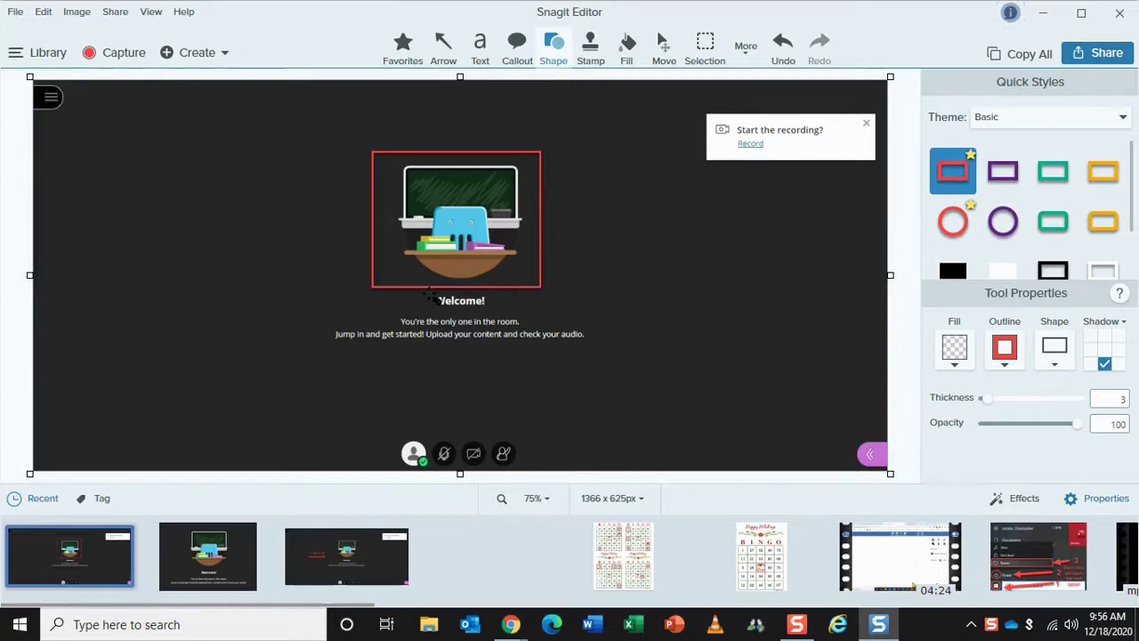
Set the shape fill to red (#FF0D0D) and draw a solid block over the Welcome! heading.
{"action": "left_click", "coordinate": [952, 354]}
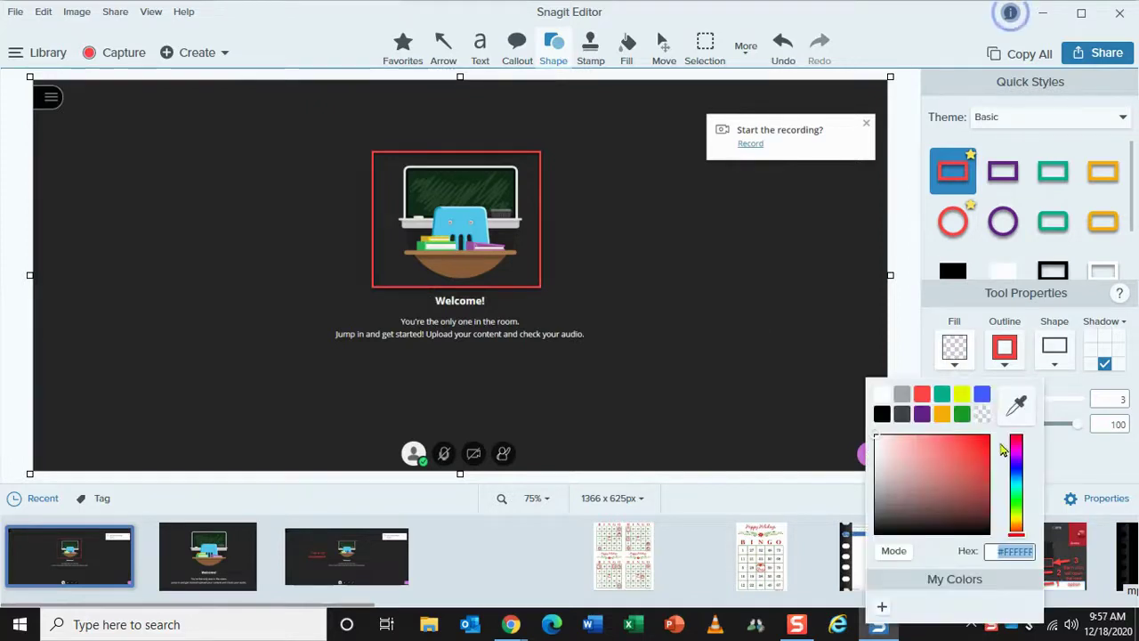
{"action": "key", "text": "Return"}
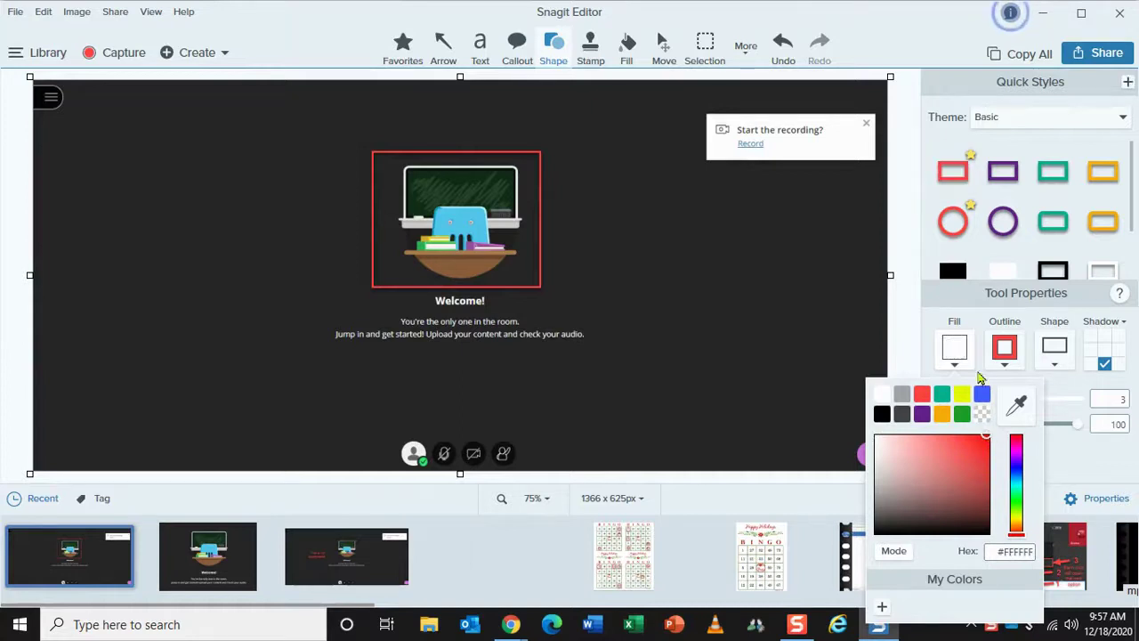
{"action": "left_click", "coordinate": [959, 354]}
{"action": "left_click", "coordinate": [960, 361]}
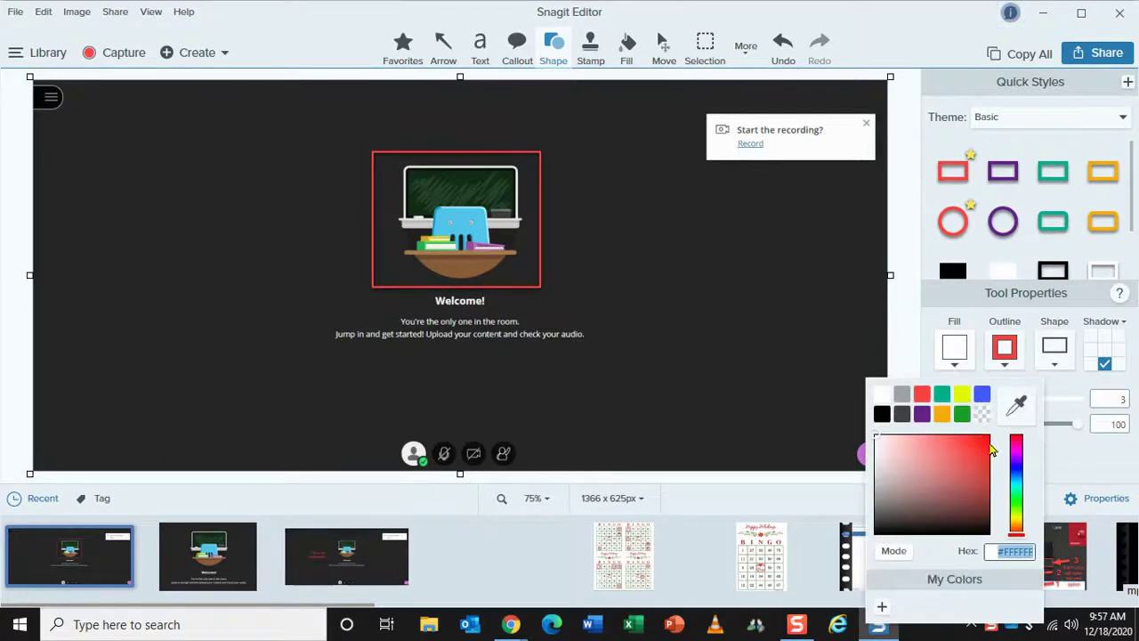
{"action": "left_click", "coordinate": [987, 441]}
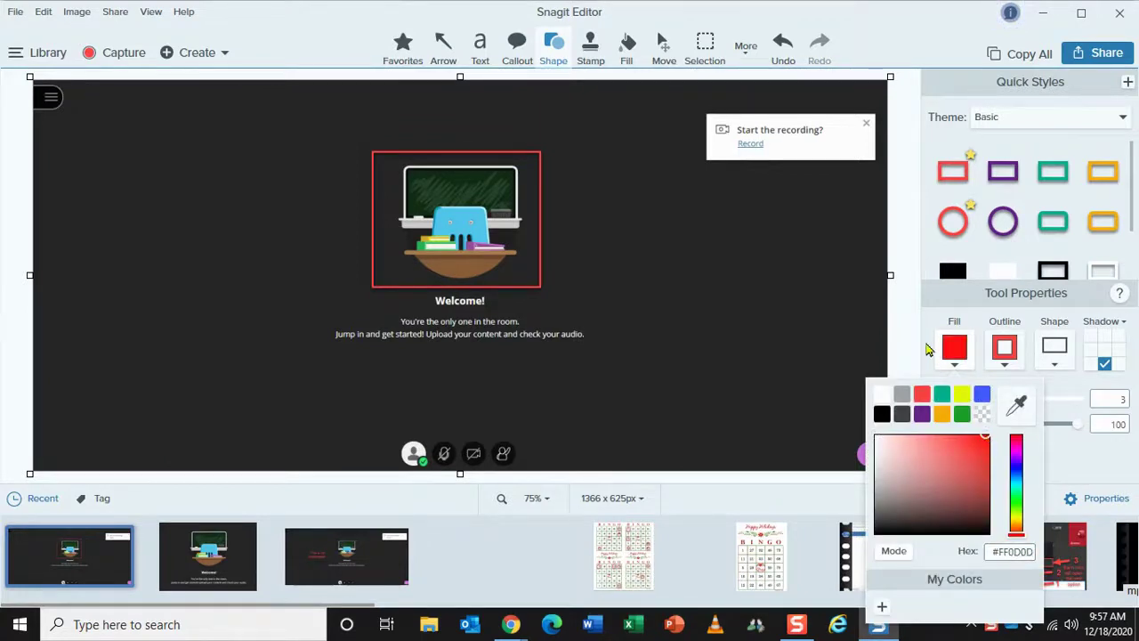
{"action": "left_click", "coordinate": [909, 346]}
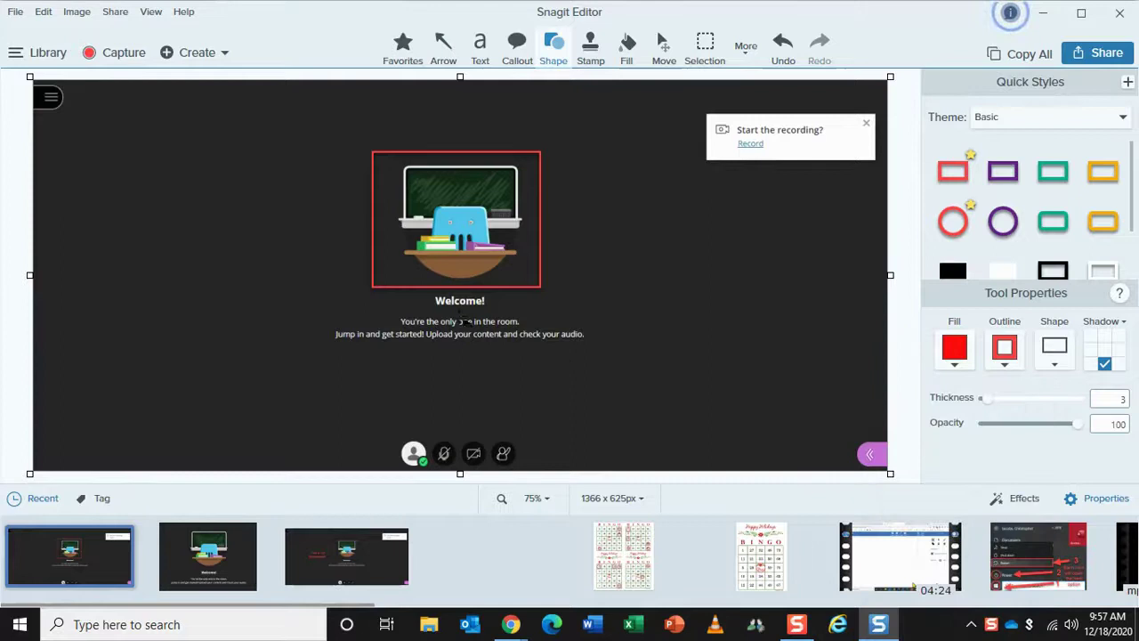
{"action": "left_click_drag", "start_coordinate": [429, 295], "coordinate": [496, 314]}
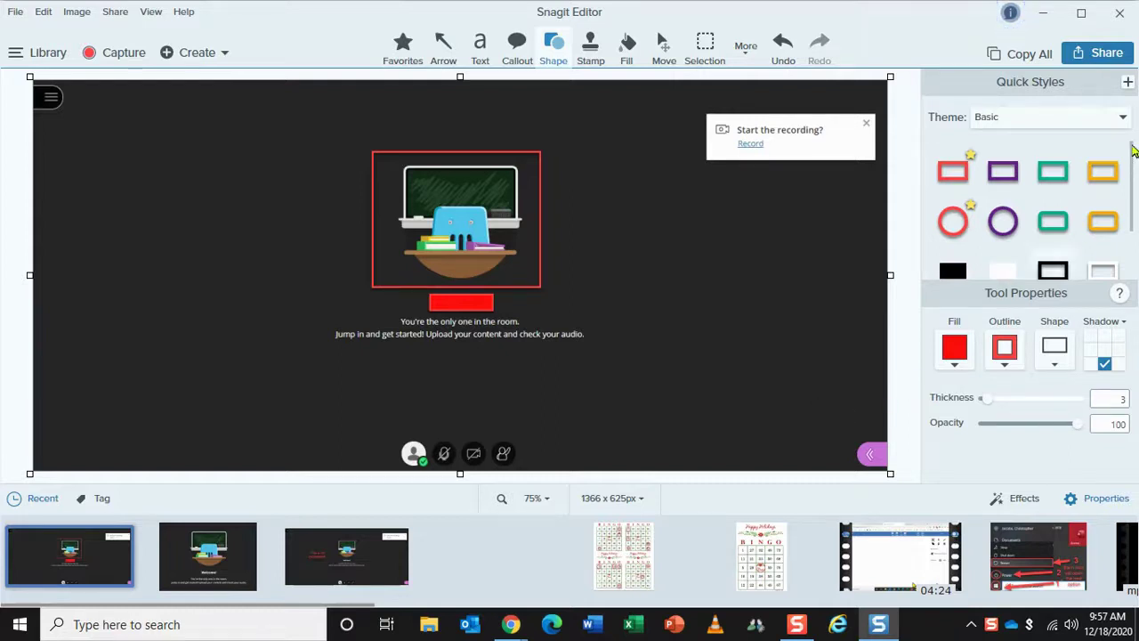
Draw a red arrow from the lower right pointing at the boxed illustration.
{"action": "left_click", "coordinate": [443, 45]}
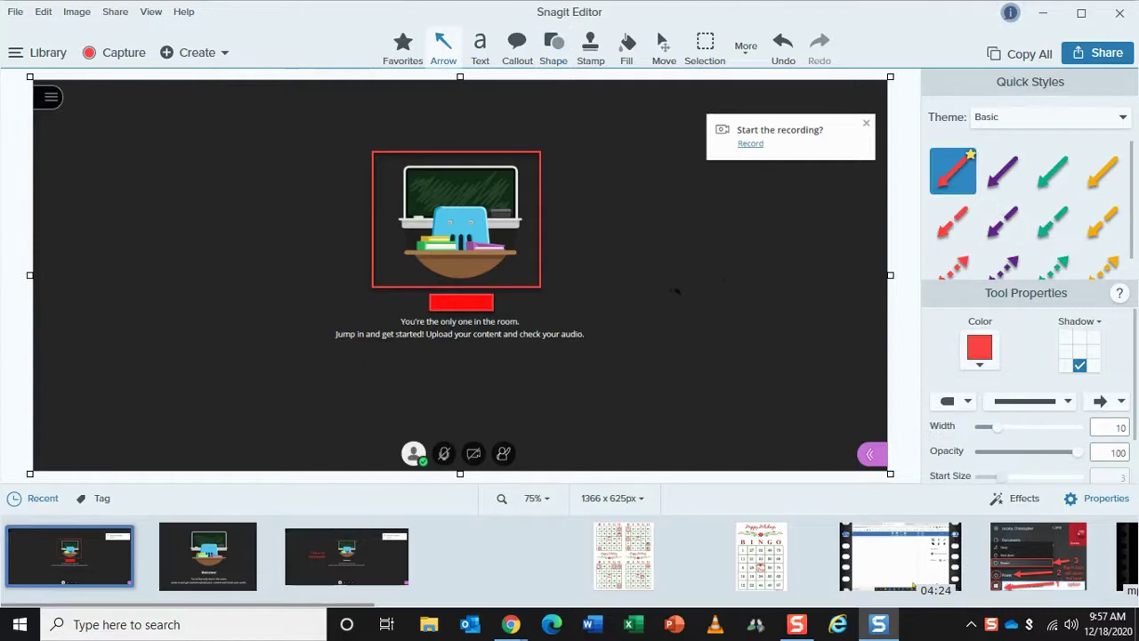
{"action": "left_click_drag", "start_coordinate": [743, 253], "coordinate": [570, 216]}
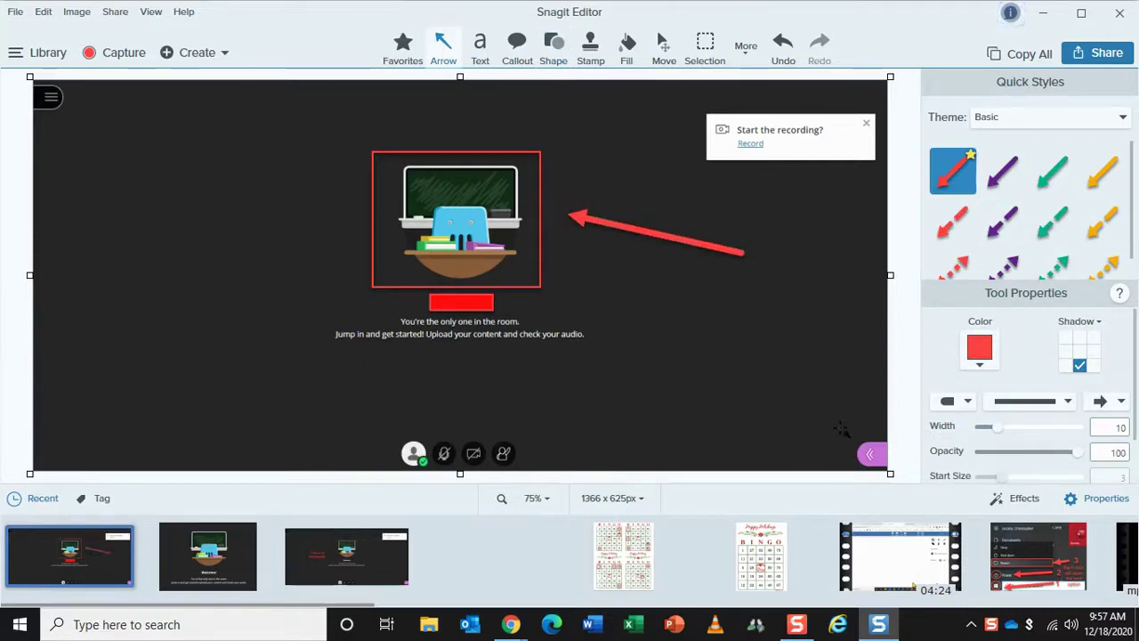
{"action": "left_click", "coordinate": [480, 49]}
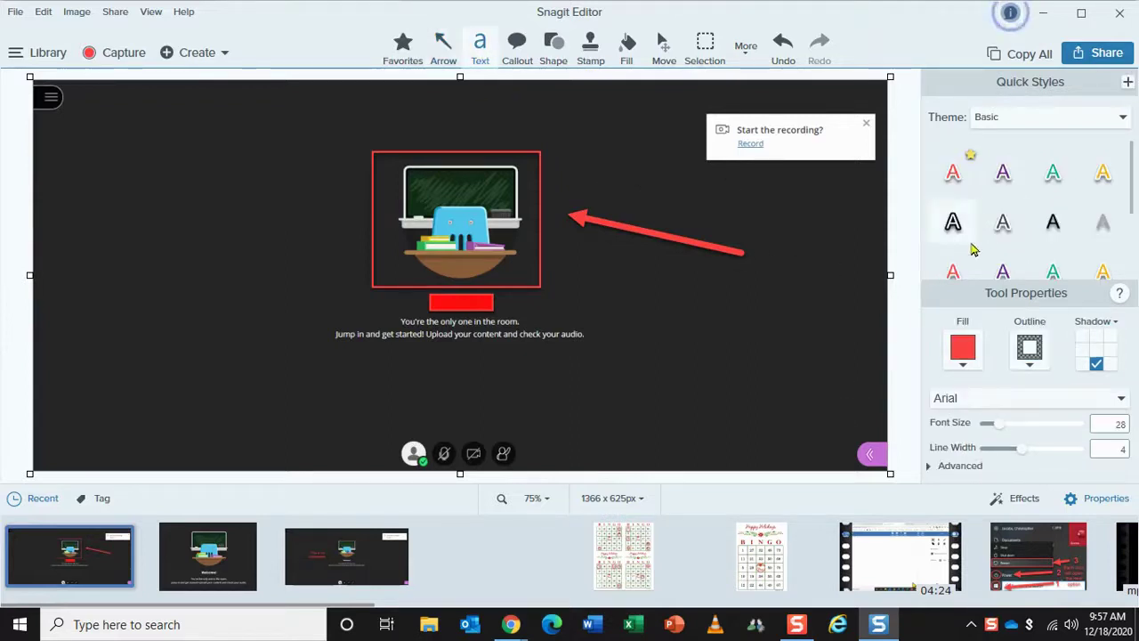
Add a bold red Arial 24 note reading 'This is my note.' right of the arrow.
{"action": "left_click", "coordinate": [952, 185]}
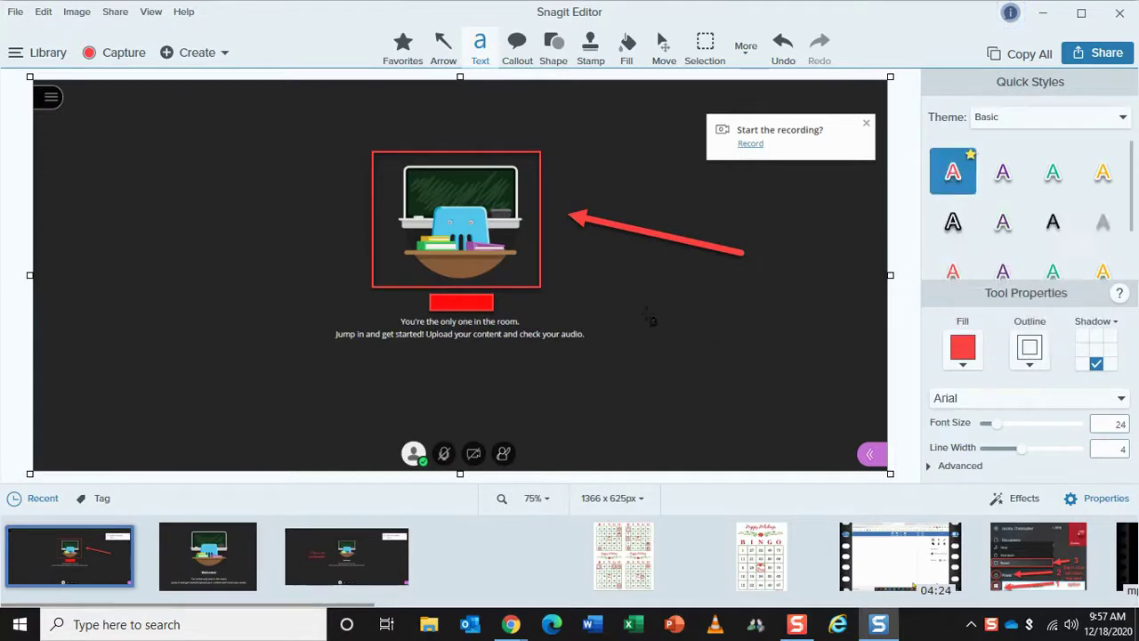
{"action": "left_click_drag", "start_coordinate": [641, 299], "coordinate": [794, 391]}
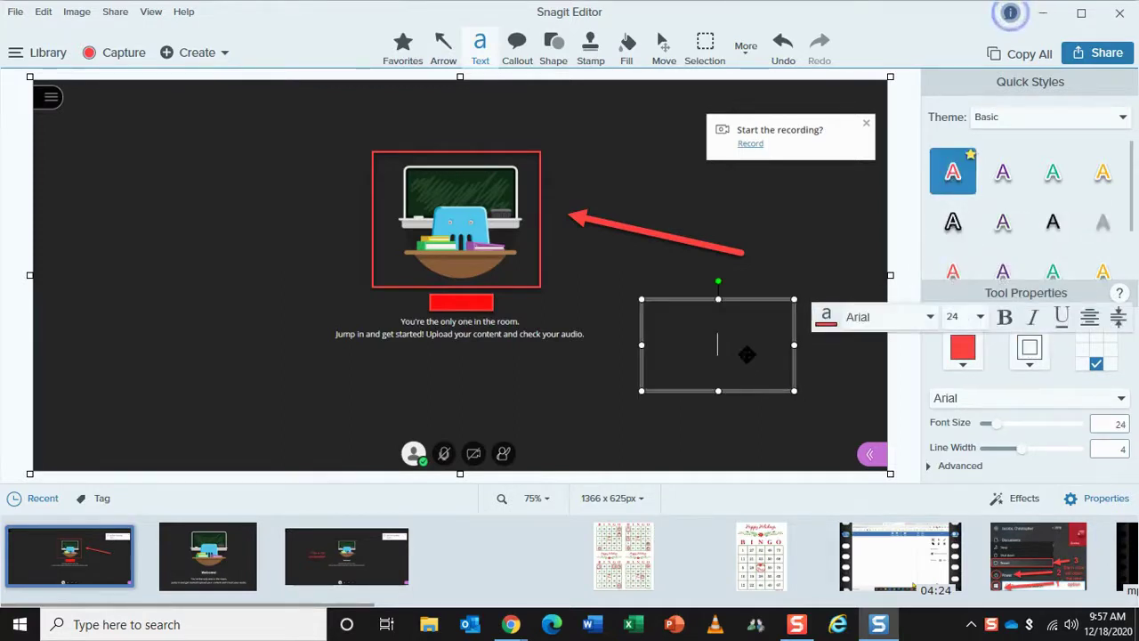
{"action": "type", "text": "This is"}
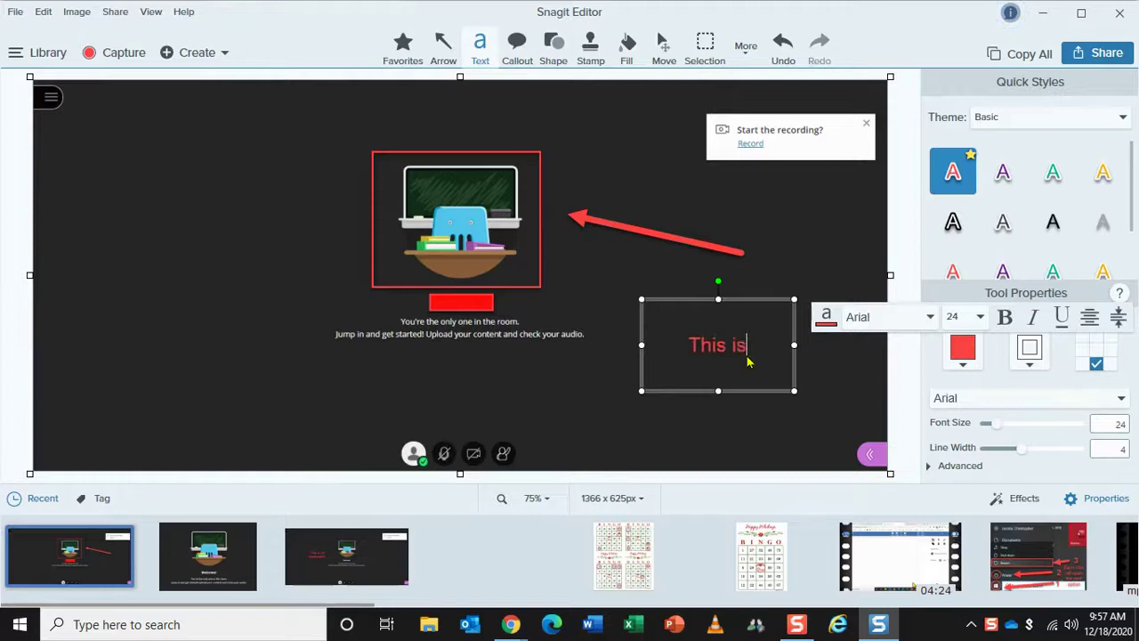
{"action": "type", "text": " my not"}
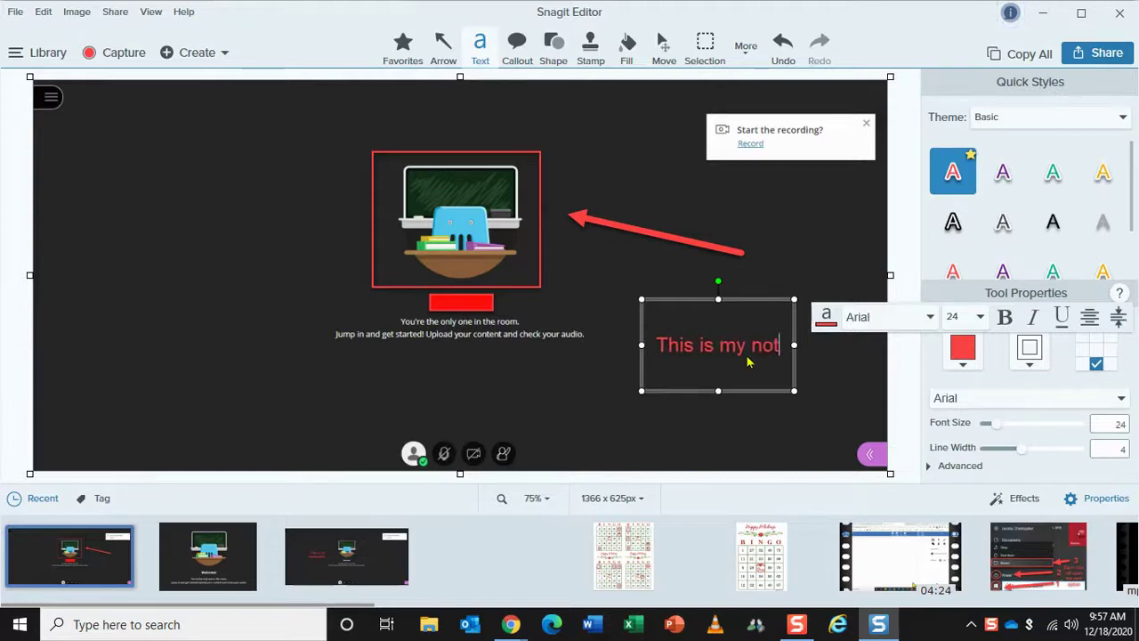
{"action": "type", "text": "e."}
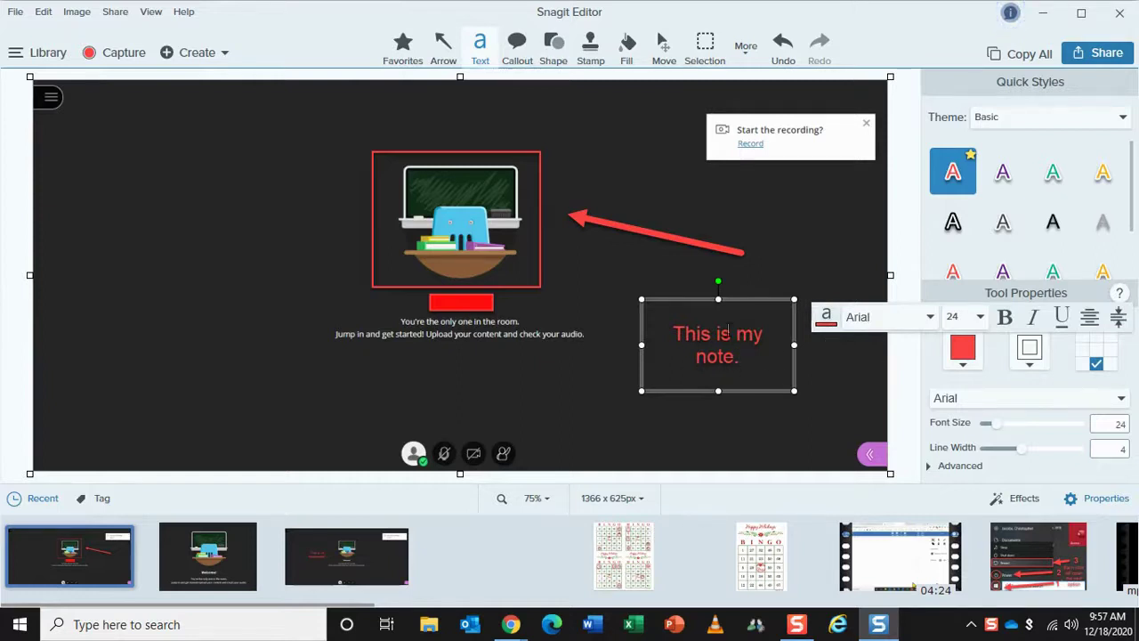
{"action": "left_click_drag", "start_coordinate": [758, 356], "coordinate": [674, 332]}
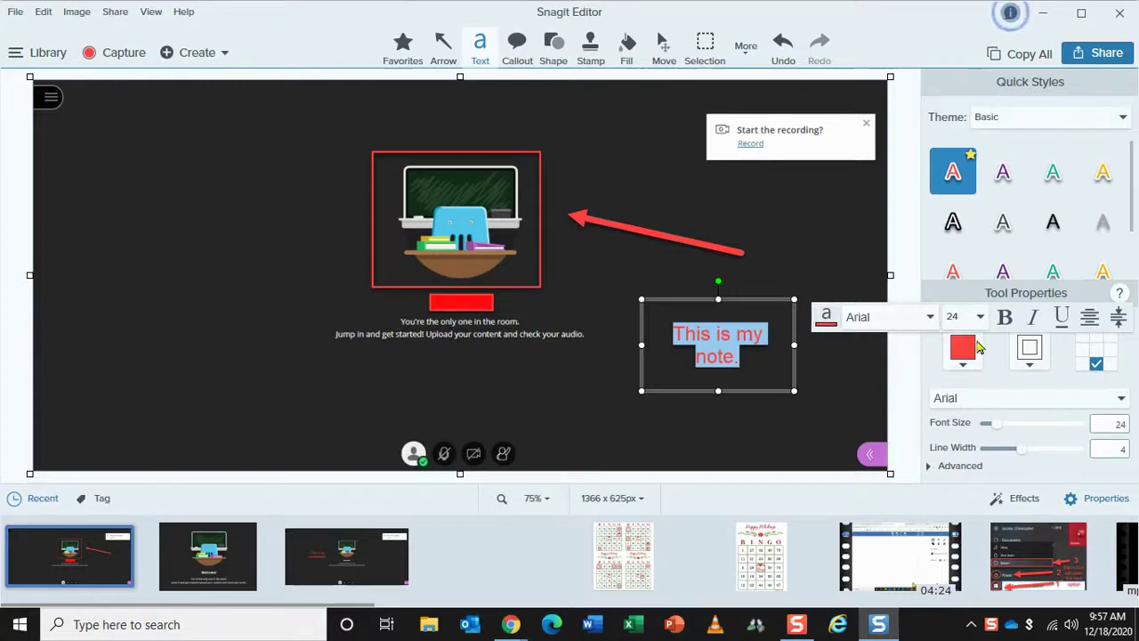
{"action": "left_click", "coordinate": [1008, 324]}
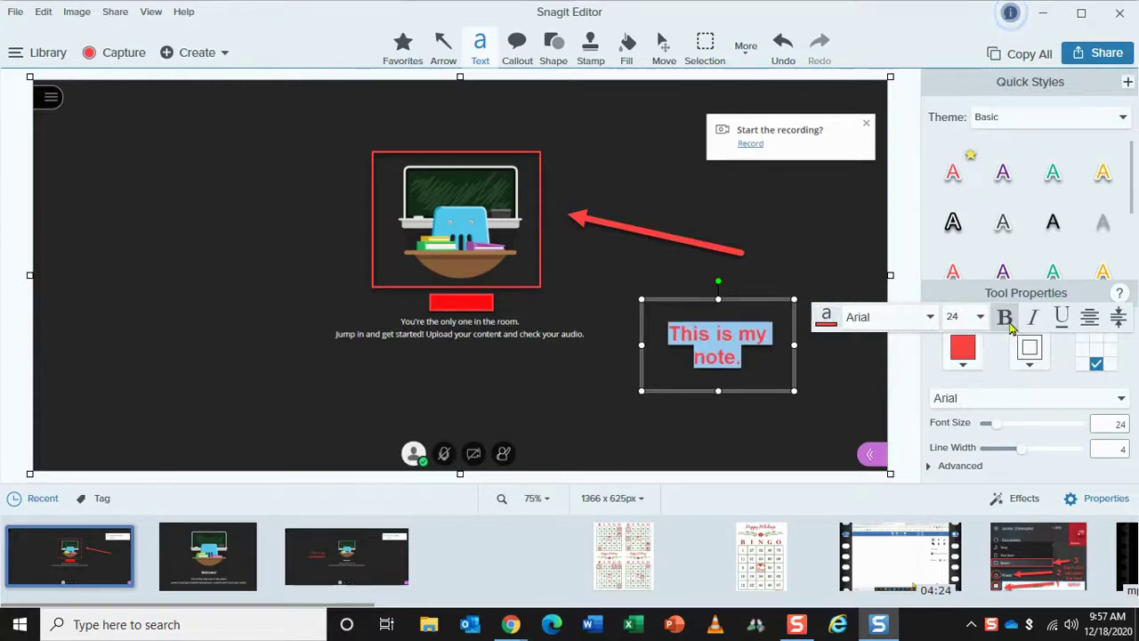
{"action": "left_click", "coordinate": [1033, 324]}
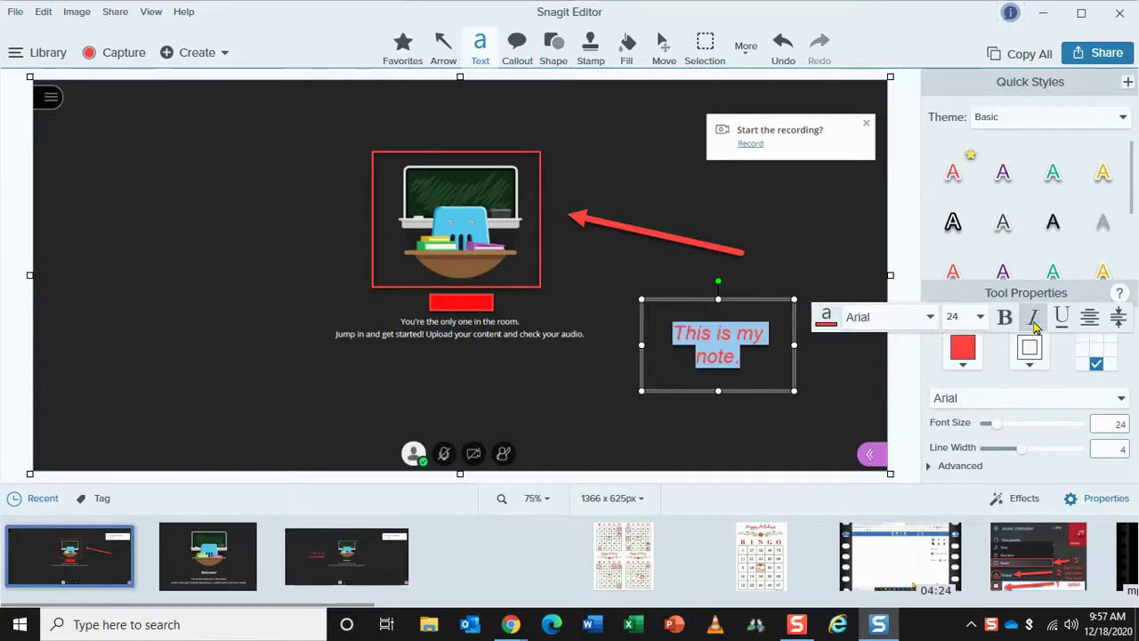
{"action": "left_click", "coordinate": [1034, 324]}
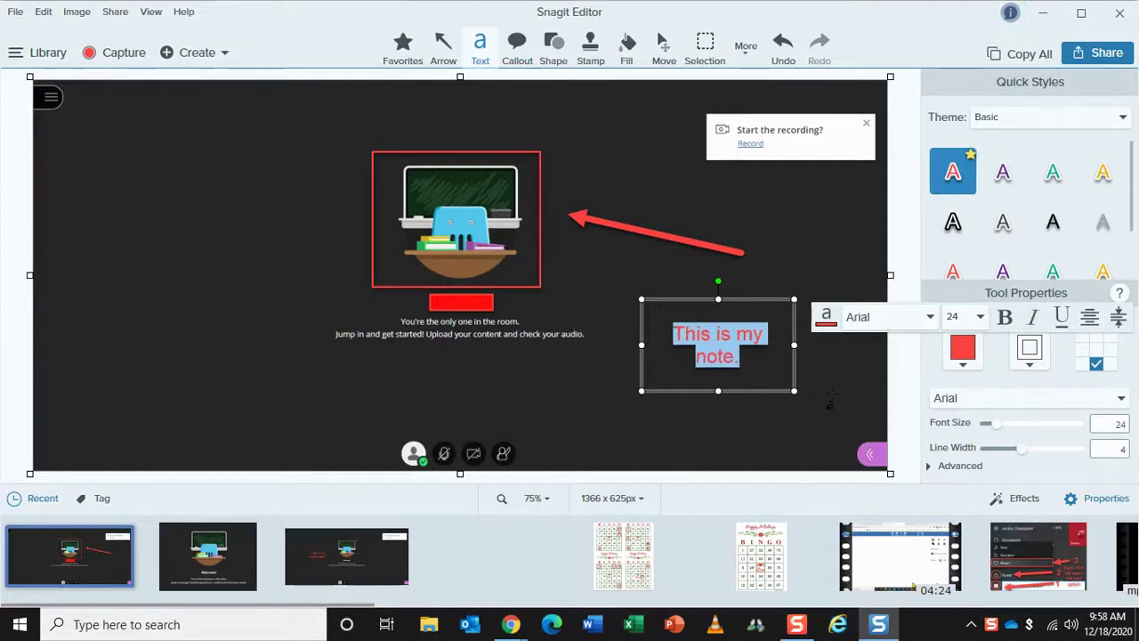
Finish editing the note and move it up over the arrow's tail.
{"action": "key", "text": "Escape"}
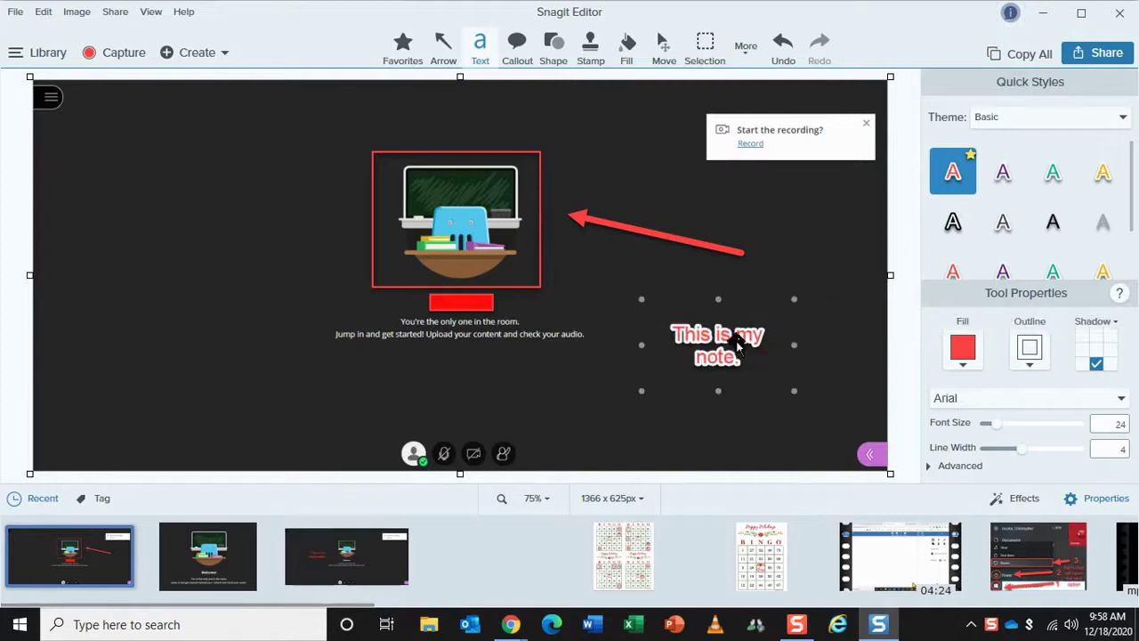
{"action": "left_click_drag", "start_coordinate": [758, 302], "coordinate": [737, 155]}
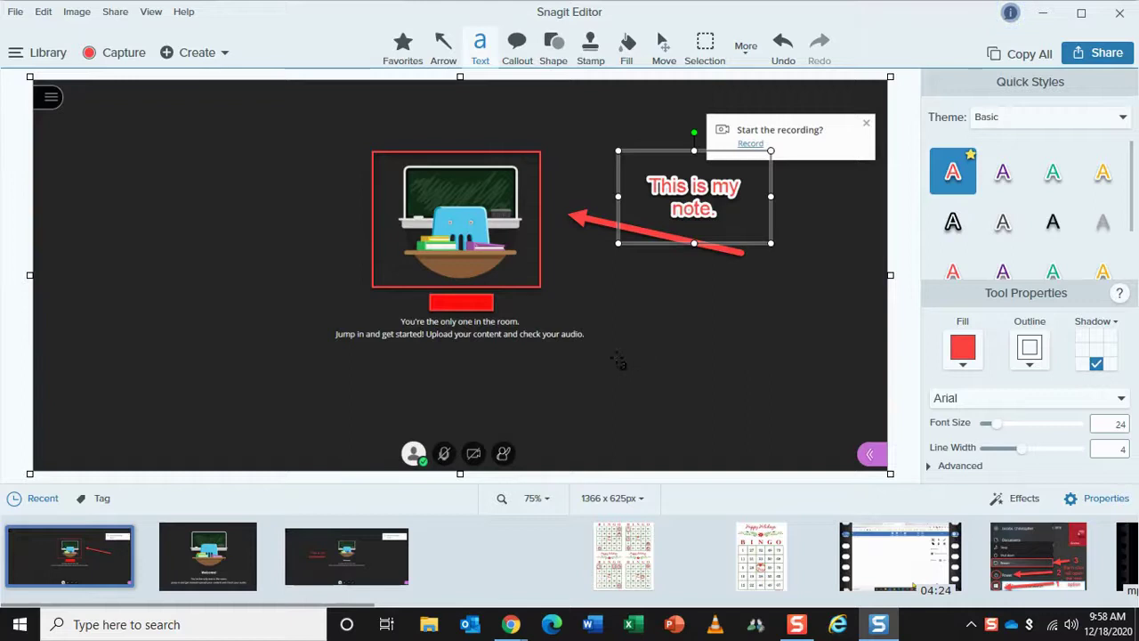
{"action": "left_click", "coordinate": [13, 12]}
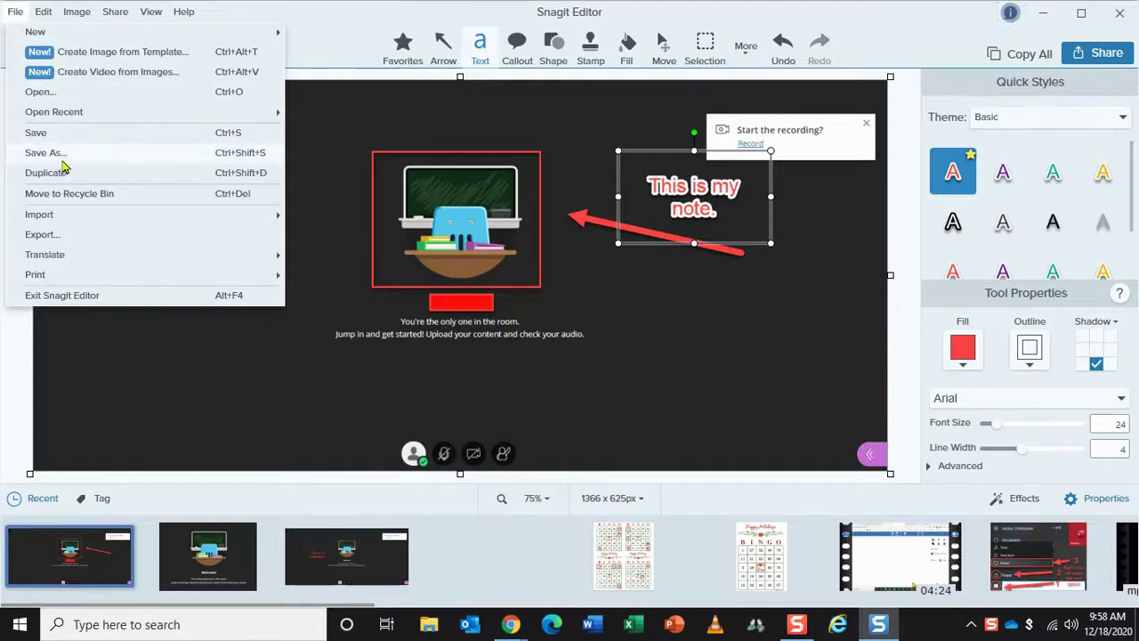
Save the marked-up capture to the Desktop as Test1.pdf.
{"action": "left_click", "coordinate": [62, 153]}
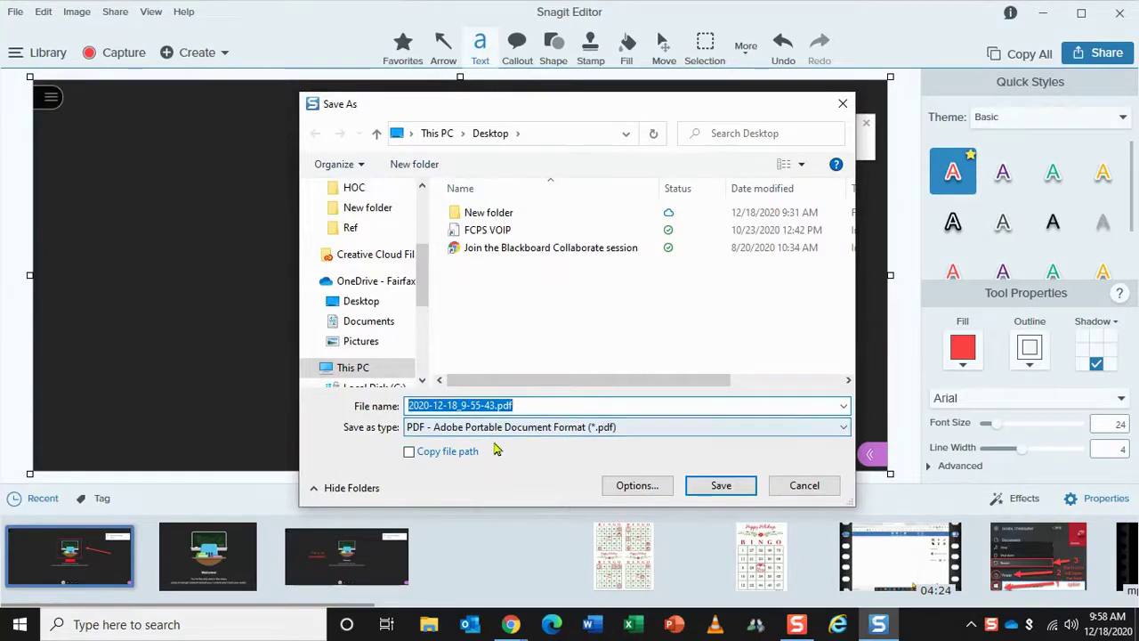
{"action": "left_click", "coordinate": [497, 428]}
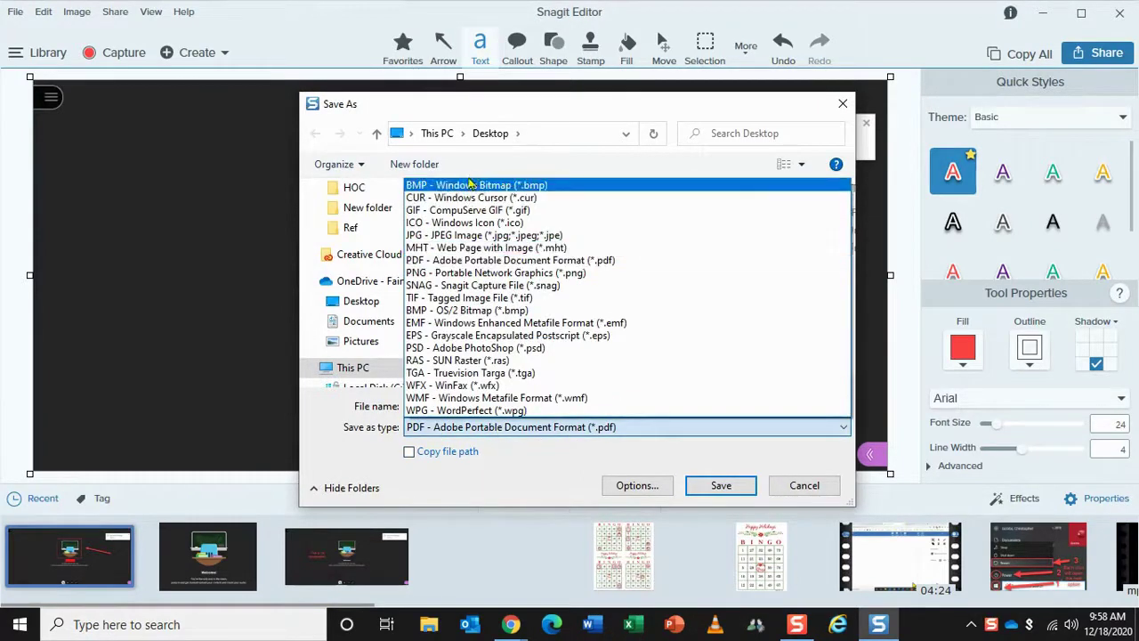
{"action": "left_click", "coordinate": [500, 488]}
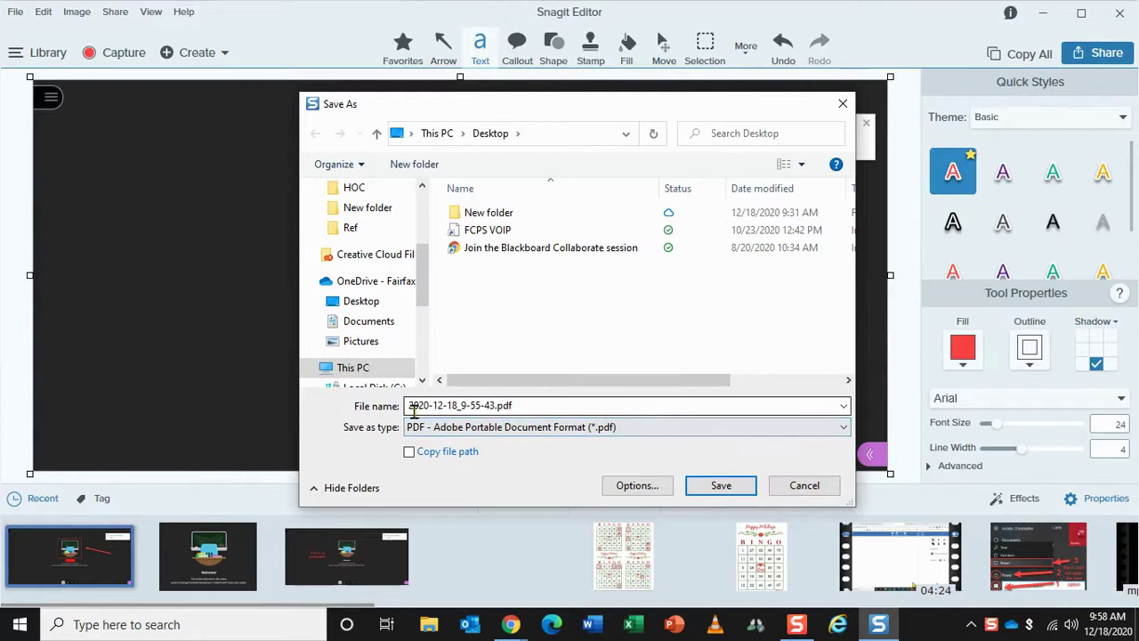
{"action": "left_click", "coordinate": [497, 406]}
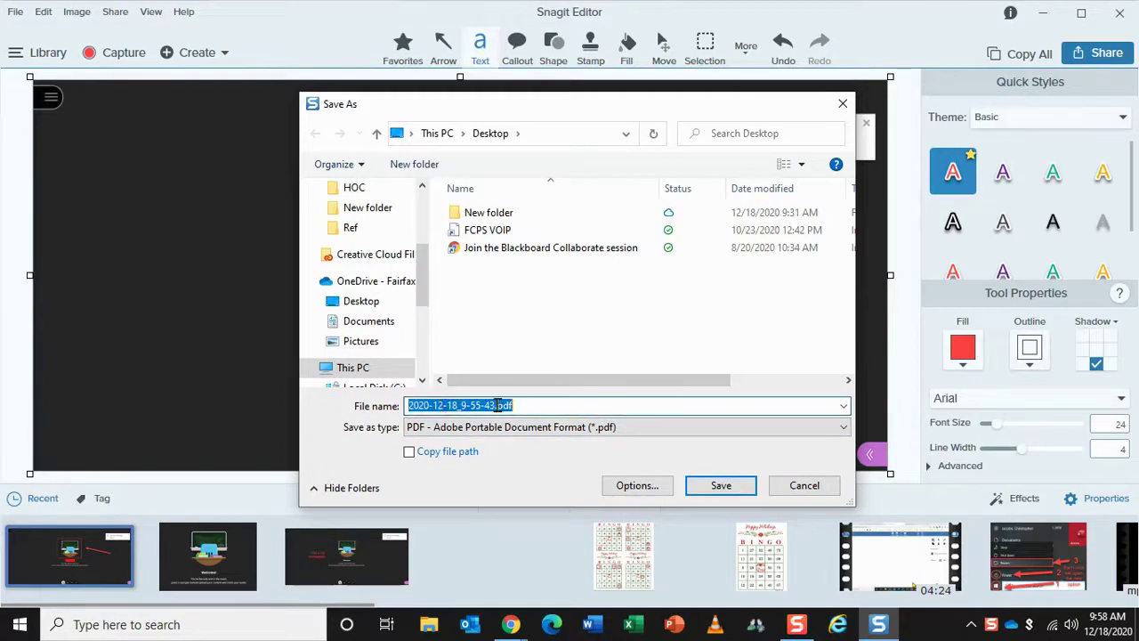
{"action": "left_click", "coordinate": [440, 405]}
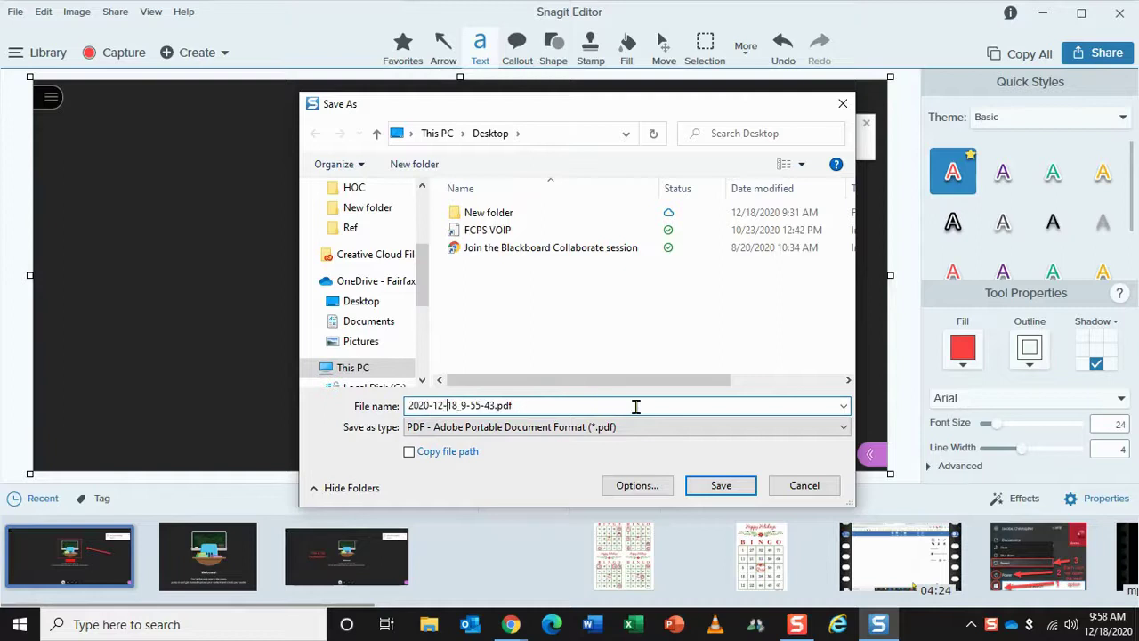
{"action": "key", "text": "shift+Left"}
{"action": "key", "text": "shift+Left"}
{"action": "key", "text": "shift+Left"}
{"action": "key", "text": "shift+Left"}
{"action": "key", "text": "shift+Left"}
{"action": "key", "text": "shift+Left"}
{"action": "key", "text": "shift+Left"}
{"action": "key", "text": "shift+Left"}
{"action": "key", "text": "shift+Left"}
{"action": "key", "text": "shift+Left"}
{"action": "key", "text": "shift+Left"}
{"action": "key", "text": "shift+Left"}
{"action": "key", "text": "shift+Left"}
{"action": "key", "text": "shift+Left"}
{"action": "key", "text": "shift+Left"}
{"action": "key", "text": "shift+Left"}
{"action": "key", "text": "shift+Left"}
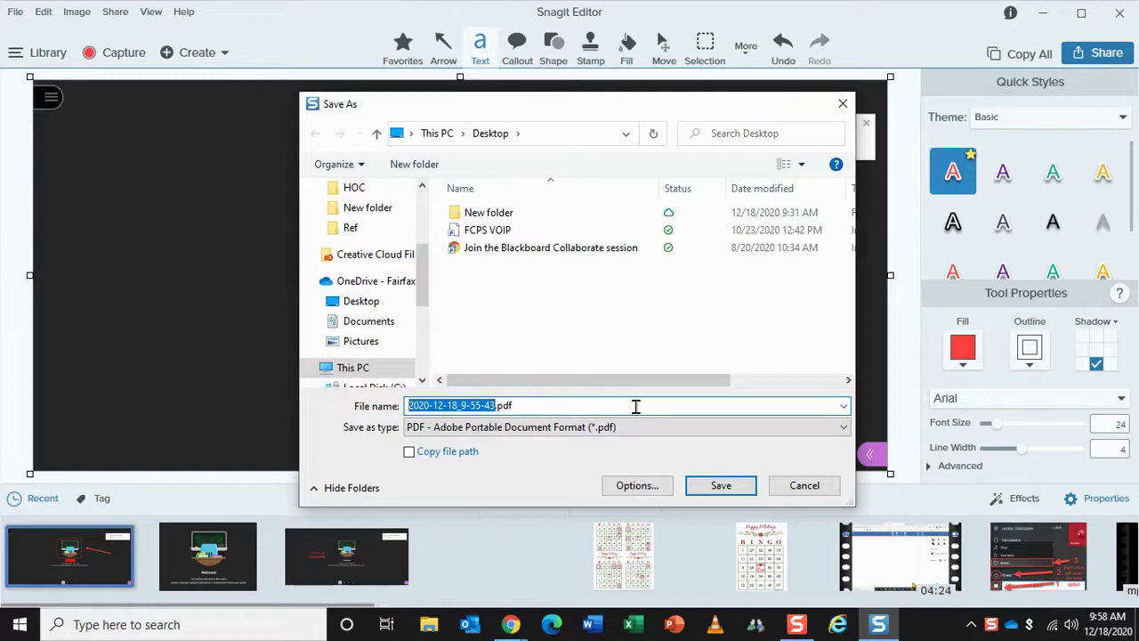
{"action": "type", "text": "Test1"}
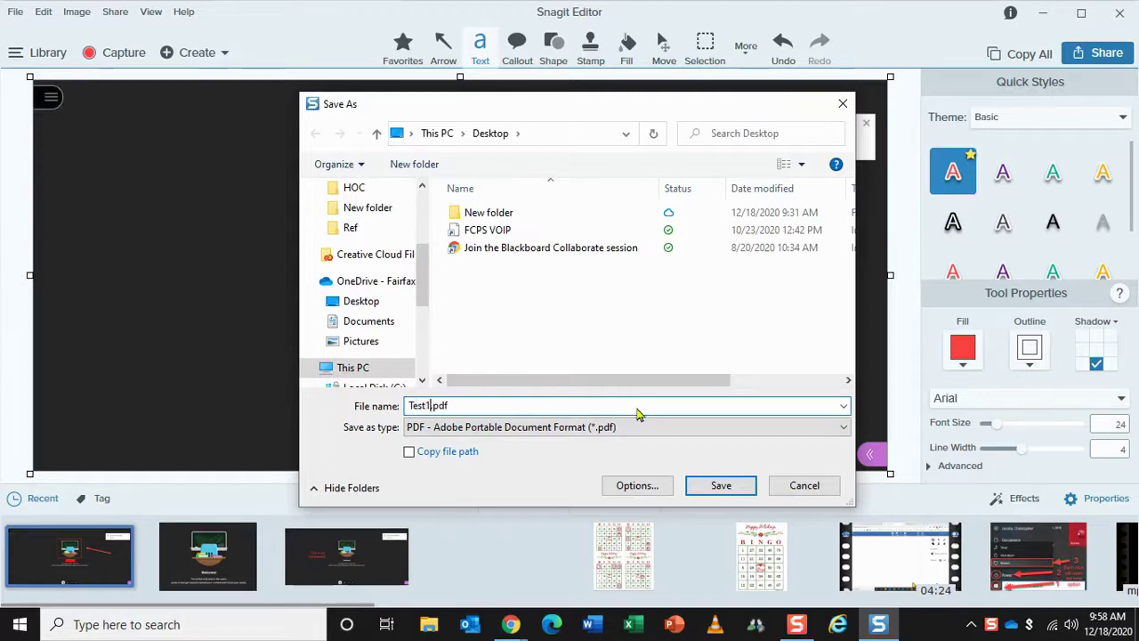
{"action": "scroll", "coordinate": [356, 334], "scroll_direction": "up", "scroll_amount": 3}
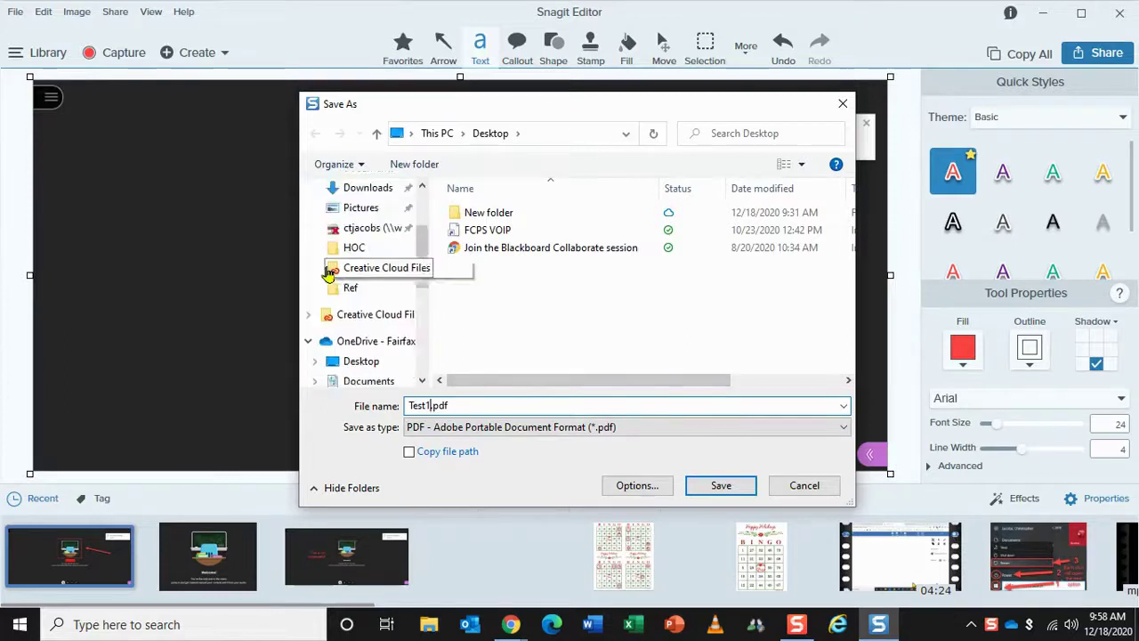
{"action": "left_click", "coordinate": [365, 348]}
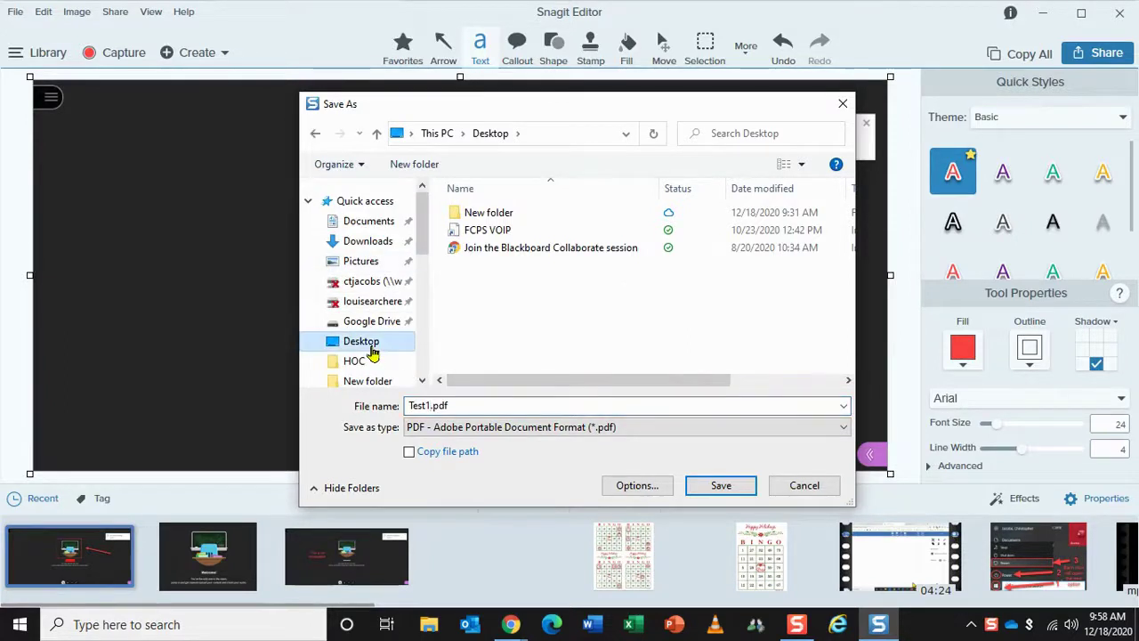
{"action": "left_click", "coordinate": [721, 487]}
Minimize the editor and browser windows, close the capture panel, and move Test1.pdf to the desktop centre.
{"action": "left_click", "coordinate": [1043, 12]}
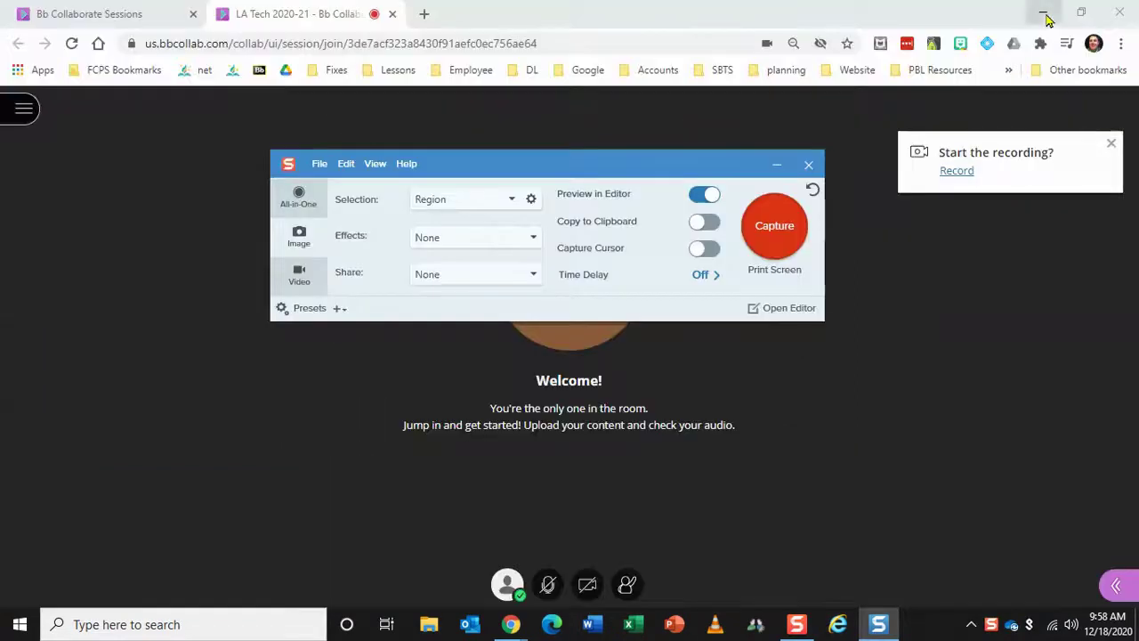
{"action": "left_click", "coordinate": [1045, 13]}
{"action": "left_click", "coordinate": [1042, 12]}
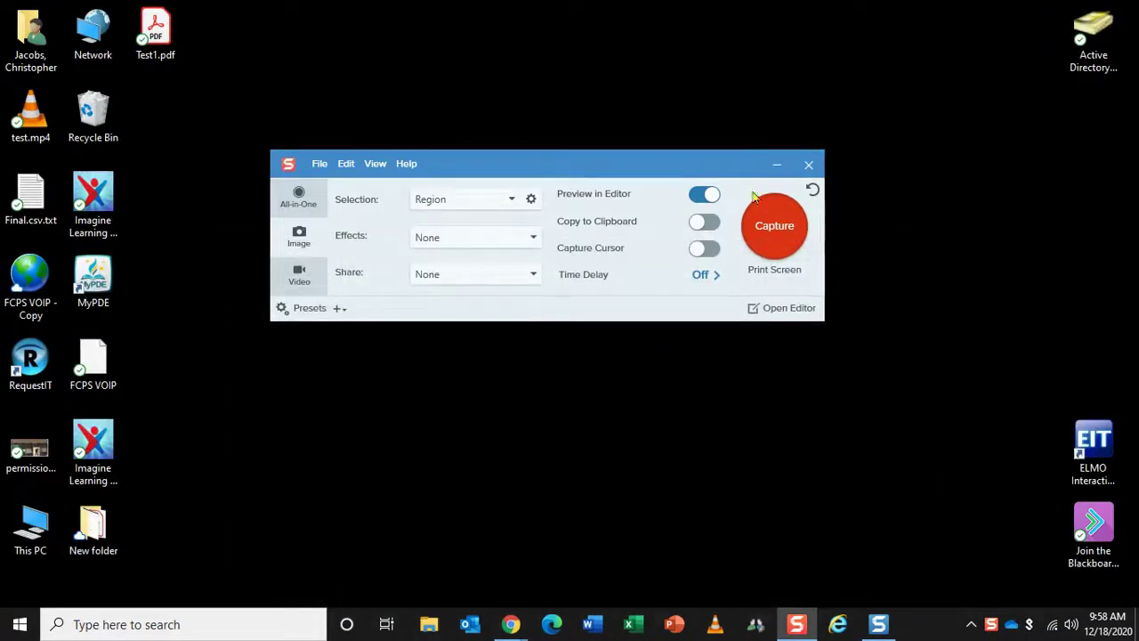
{"action": "left_click", "coordinate": [775, 160]}
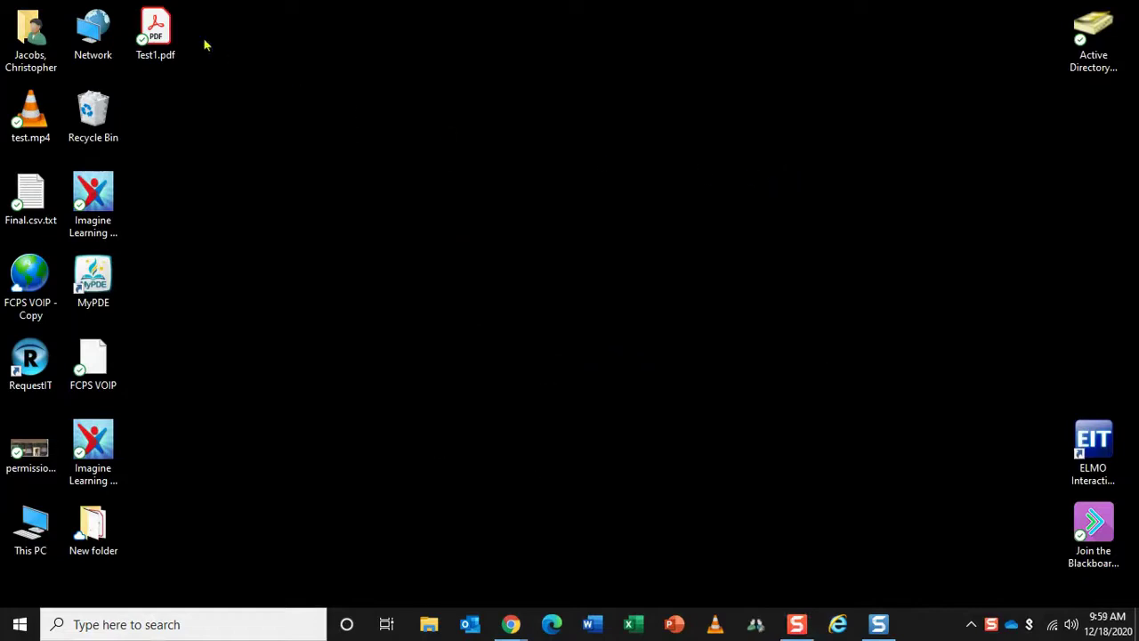
{"action": "left_click_drag", "start_coordinate": [157, 33], "coordinate": [538, 213]}
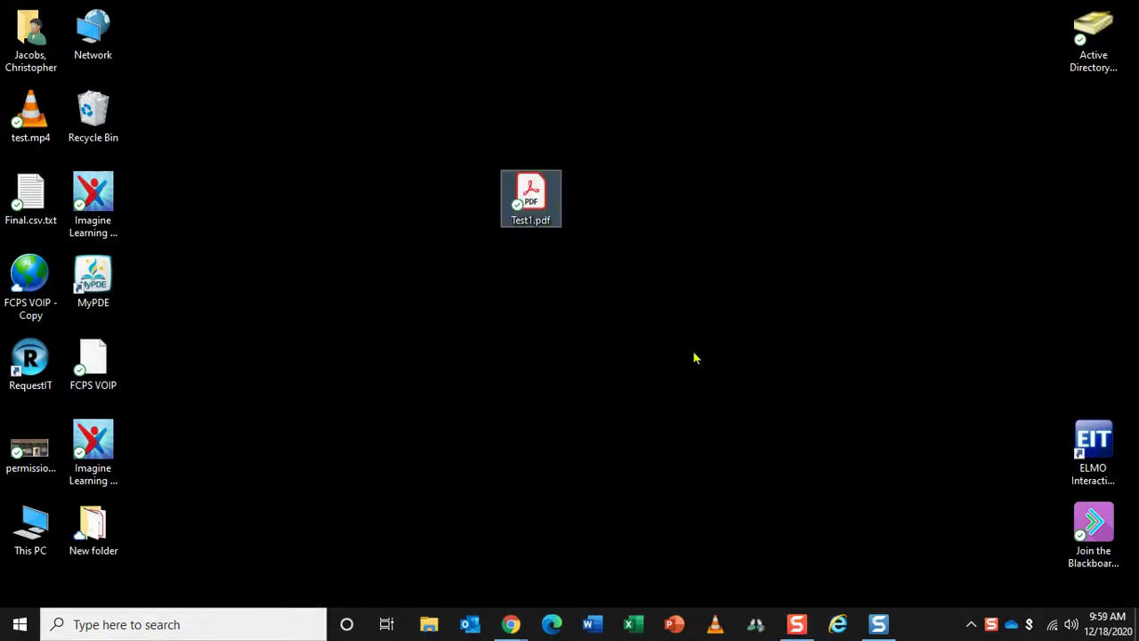
Open Test1.pdf in Acrobat and scroll over the page showing the red box, arrow and note.
{"action": "double_click", "coordinate": [534, 200]}
{"action": "scroll", "coordinate": [884, 406], "scroll_direction": "down", "scroll_amount": 4}
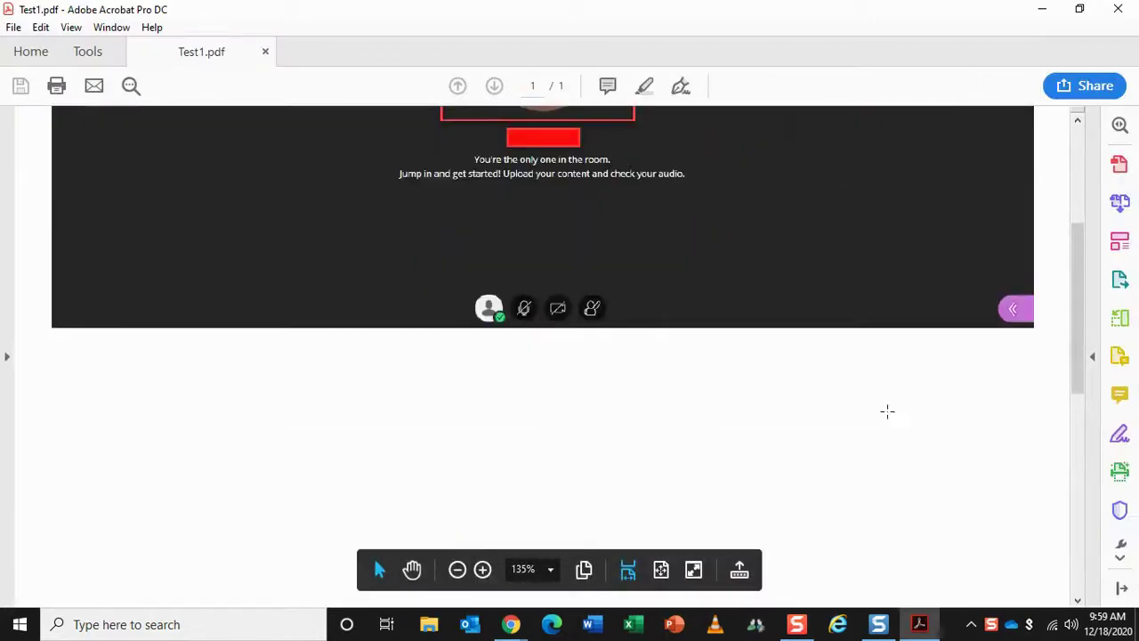
{"action": "scroll", "coordinate": [887, 411], "scroll_direction": "up", "scroll_amount": 4}
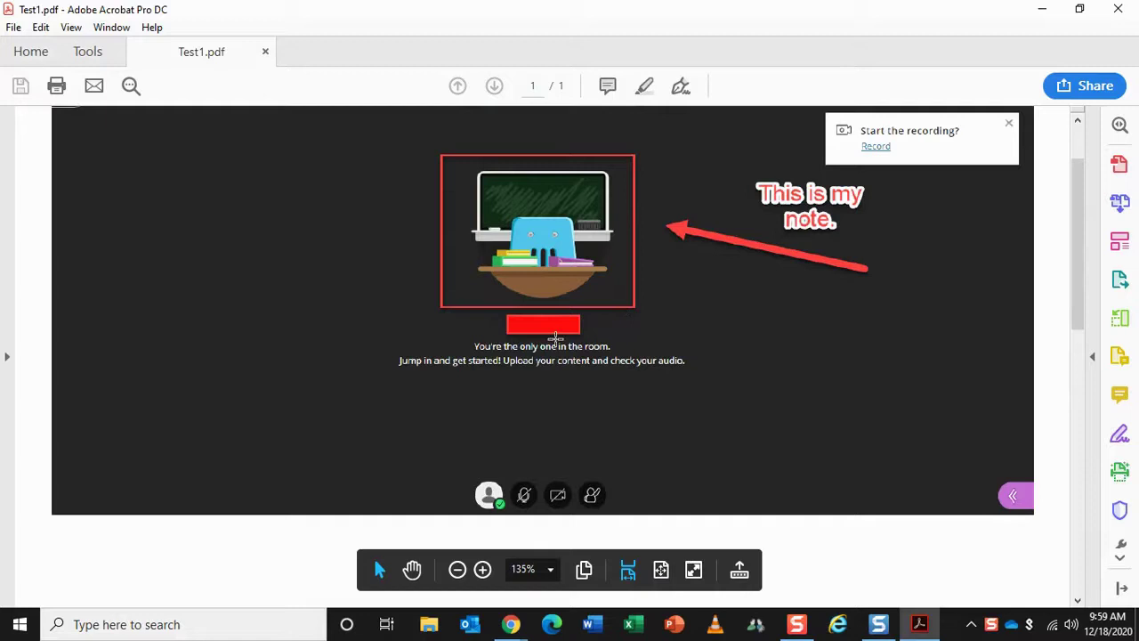
{"action": "scroll", "coordinate": [733, 373], "scroll_direction": "up", "scroll_amount": 2}
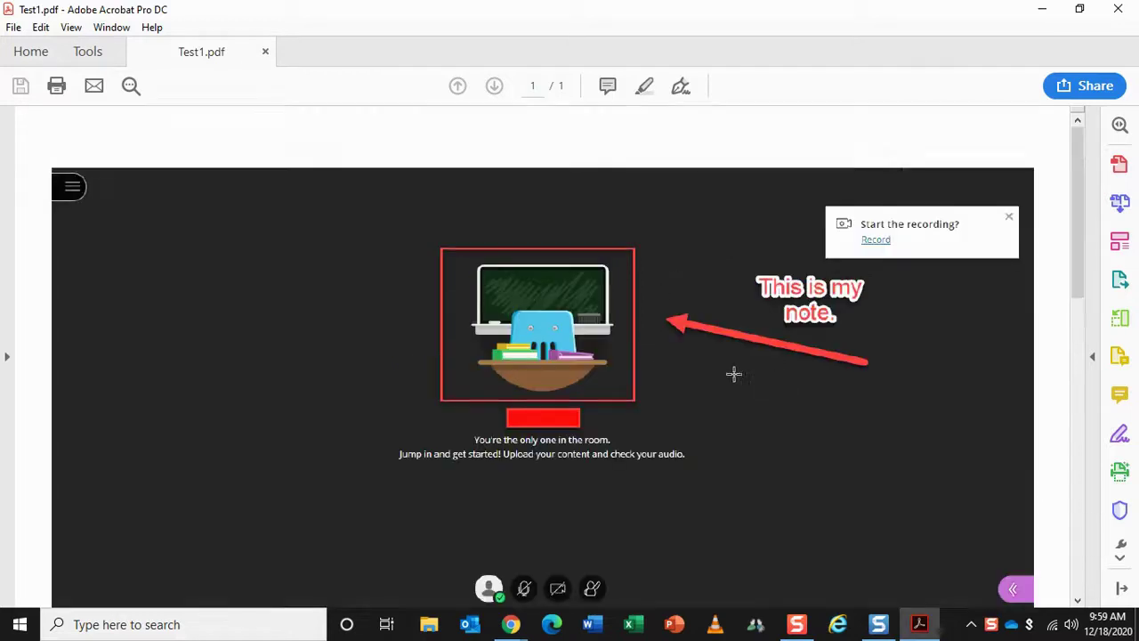